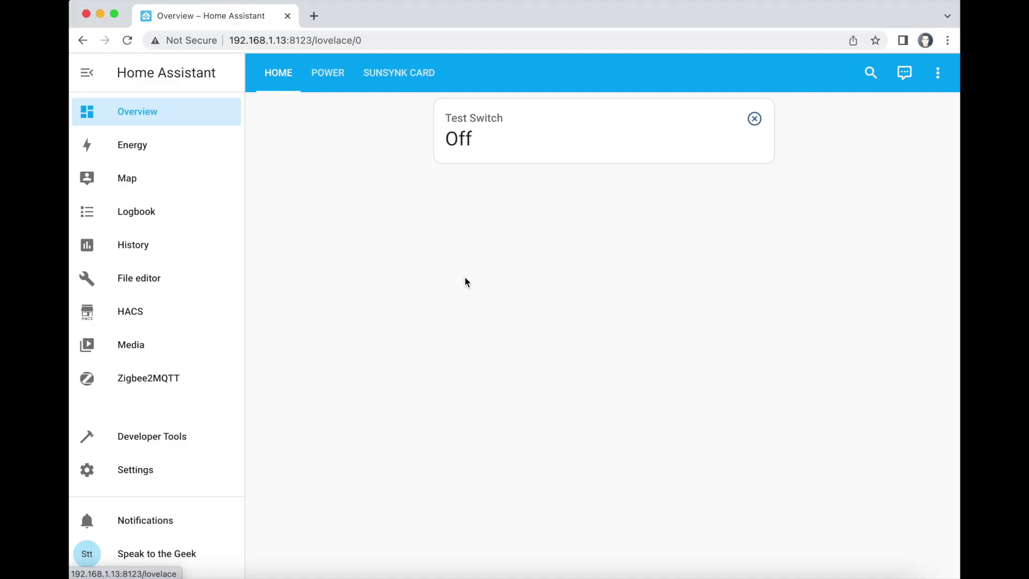
# Add the sunsynk-power-flow-card GitHub URL to HACS Frontend as a Lovelace custom repository
pyautogui.click(135, 315)
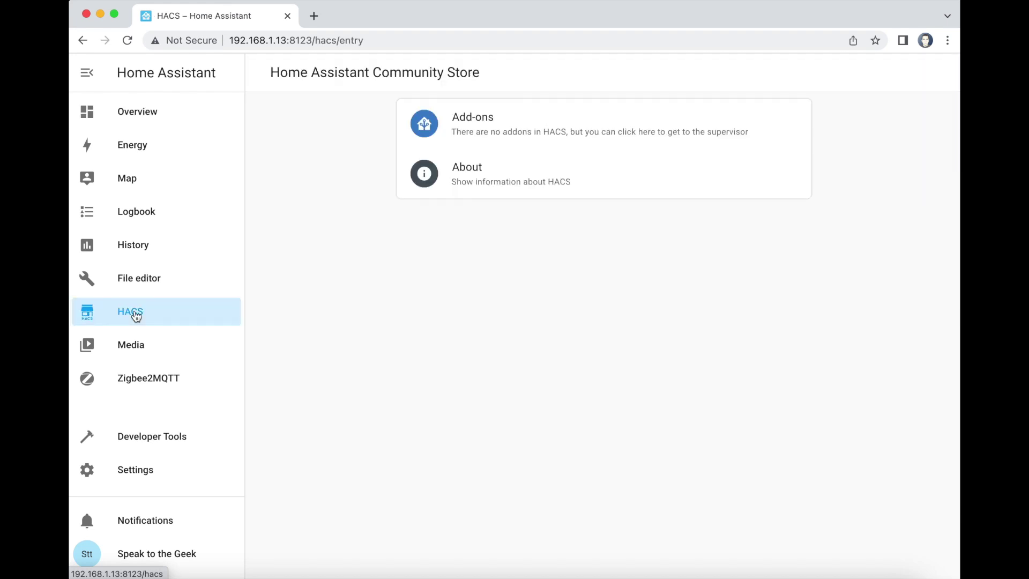
pyautogui.click(501, 185)
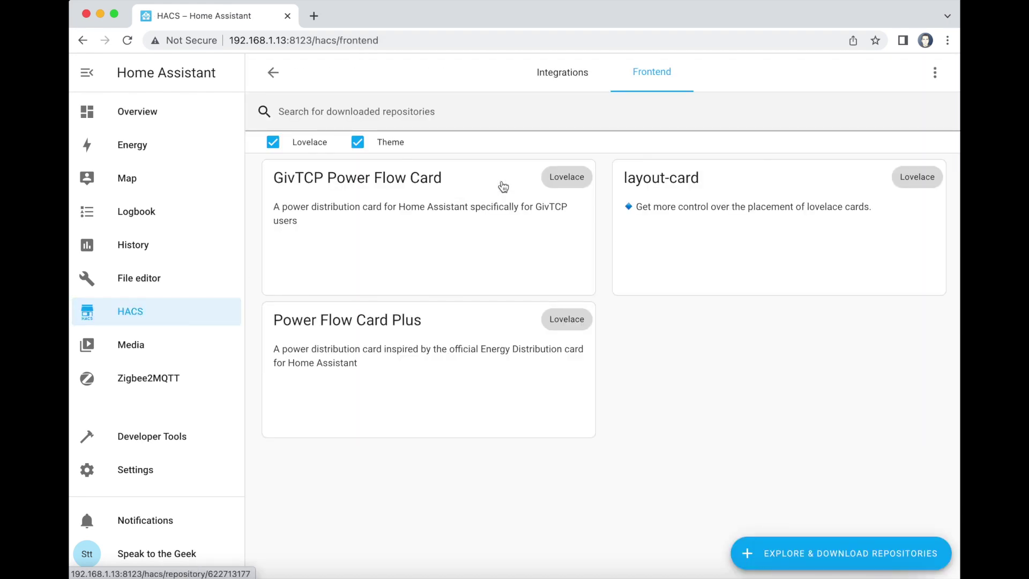
pyautogui.click(932, 77)
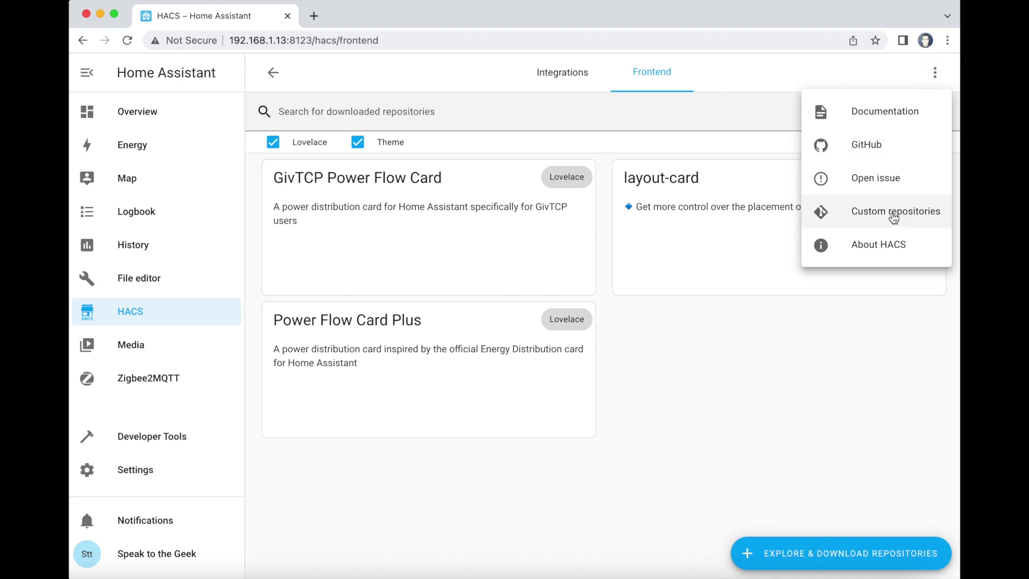
pyautogui.click(866, 212)
pyautogui.click(541, 292)
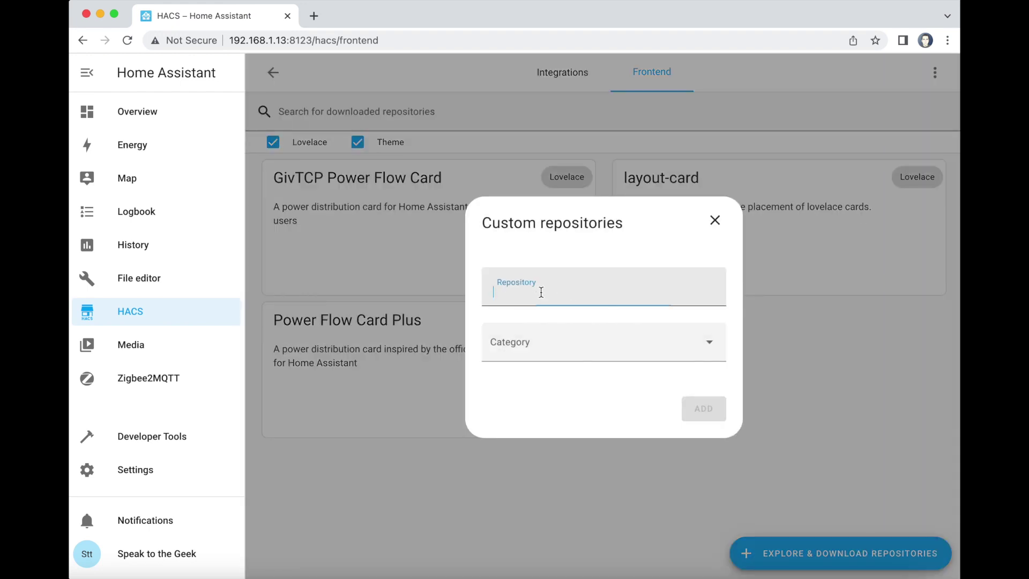
pyautogui.press('super+v')
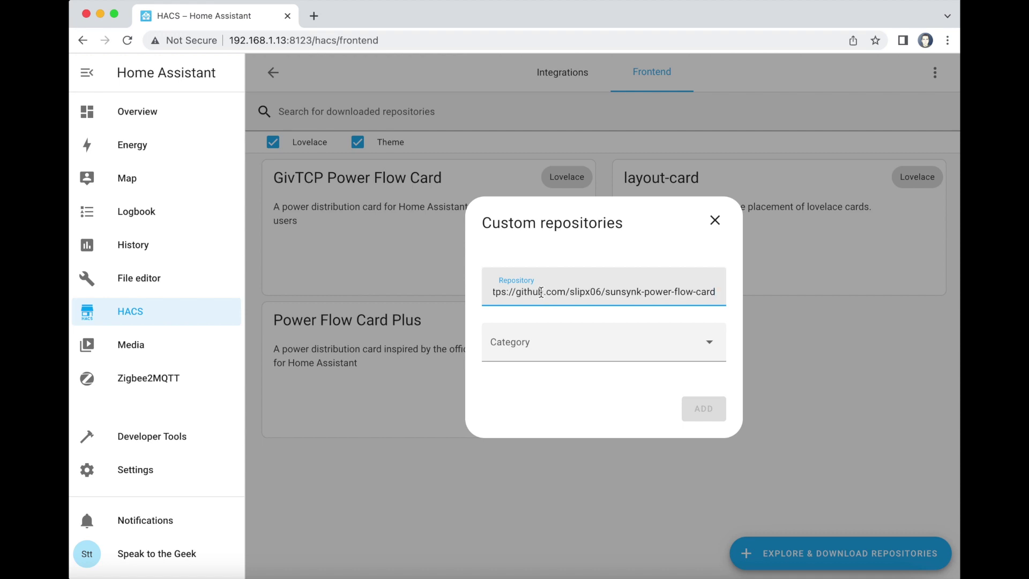
pyautogui.click(638, 344)
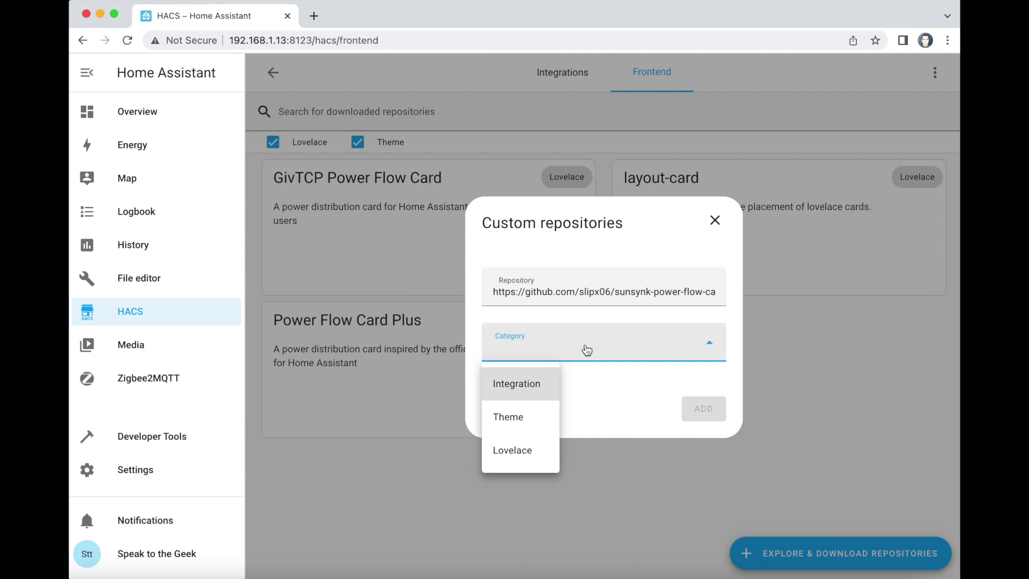
pyautogui.click(523, 455)
pyautogui.click(706, 409)
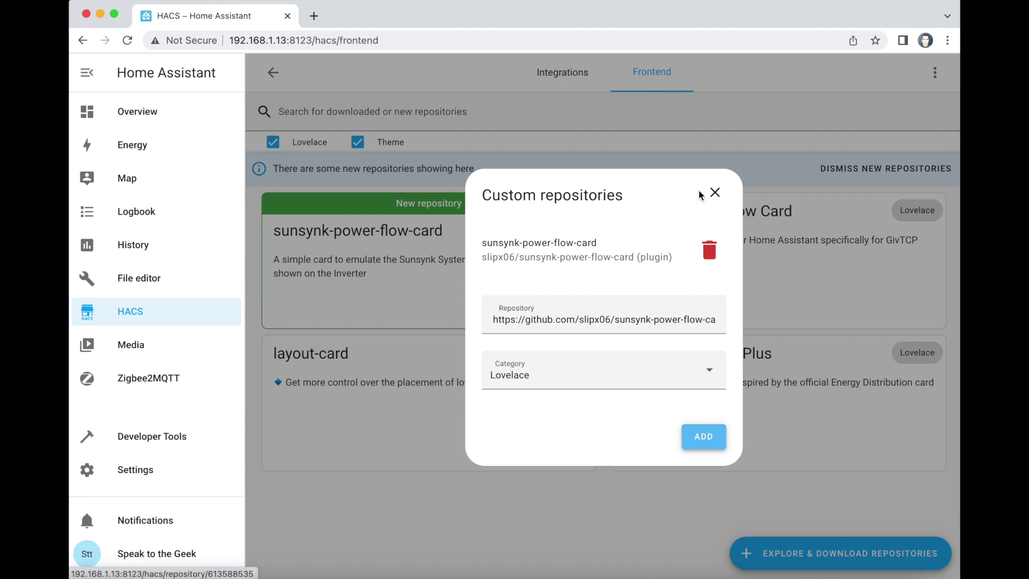
pyautogui.click(714, 193)
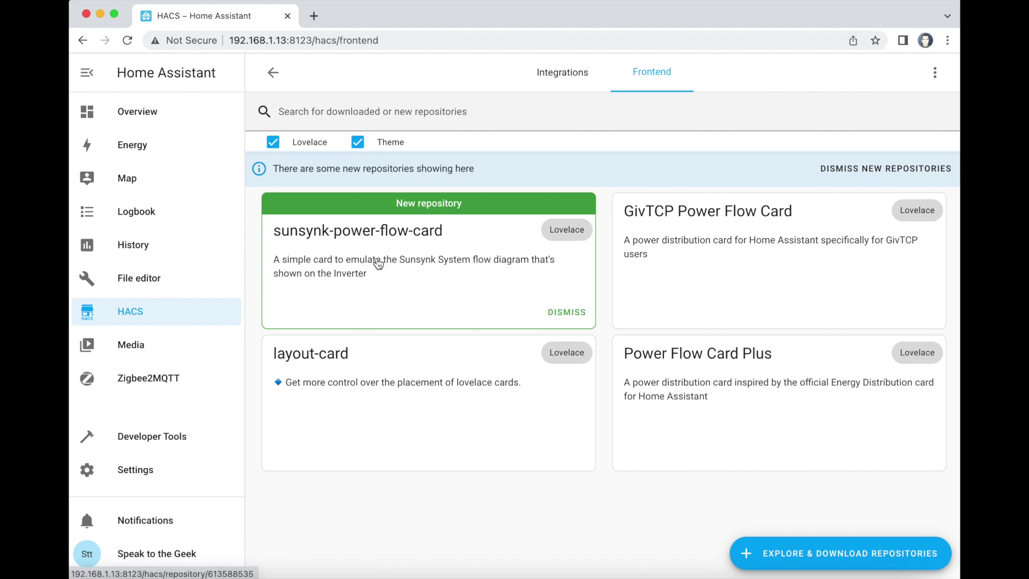
# Download sunsynk-power-flow-card version v1.8.5 from HACS and reload the browser
pyautogui.click(373, 236)
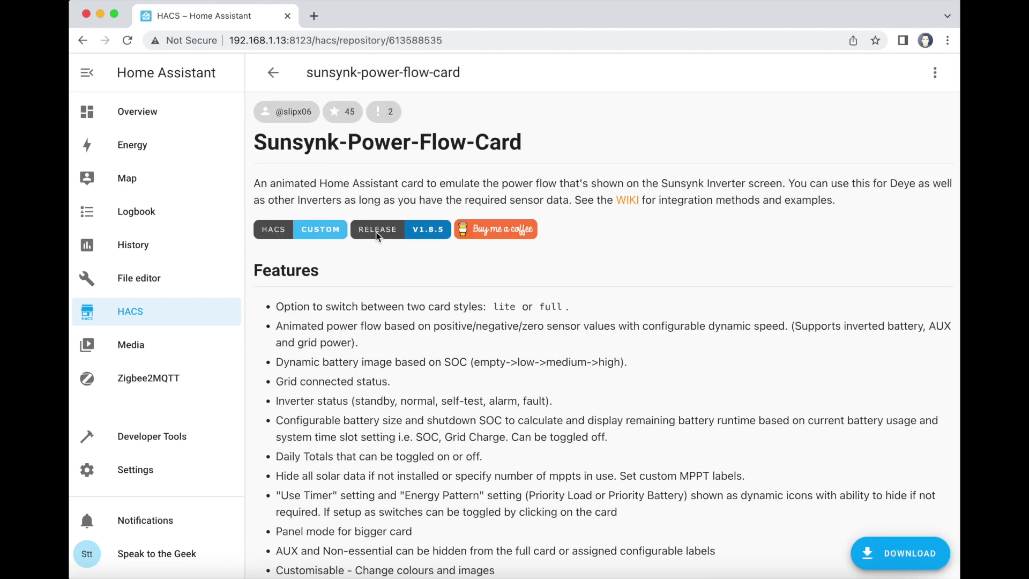
pyautogui.click(902, 551)
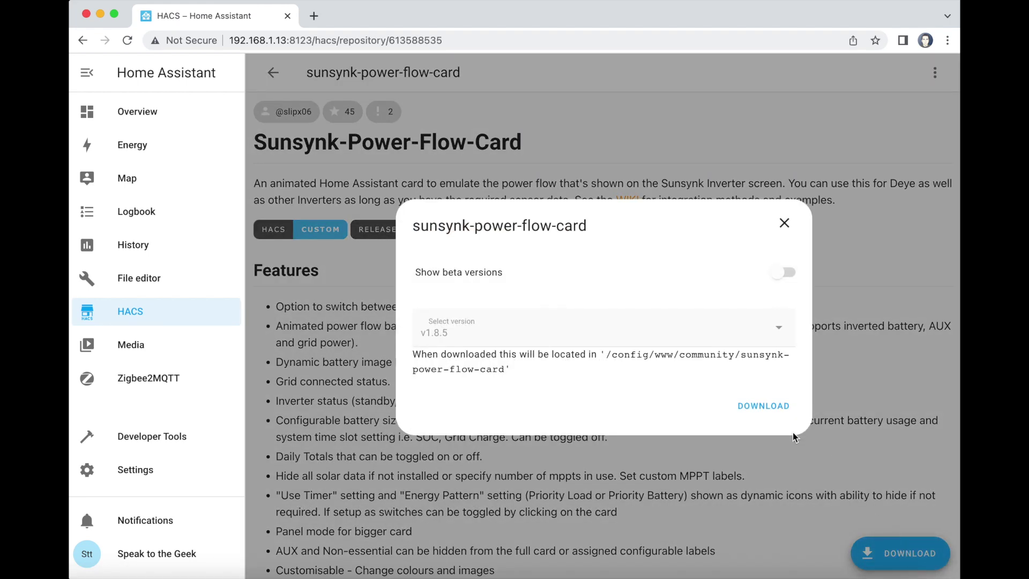
pyautogui.click(761, 412)
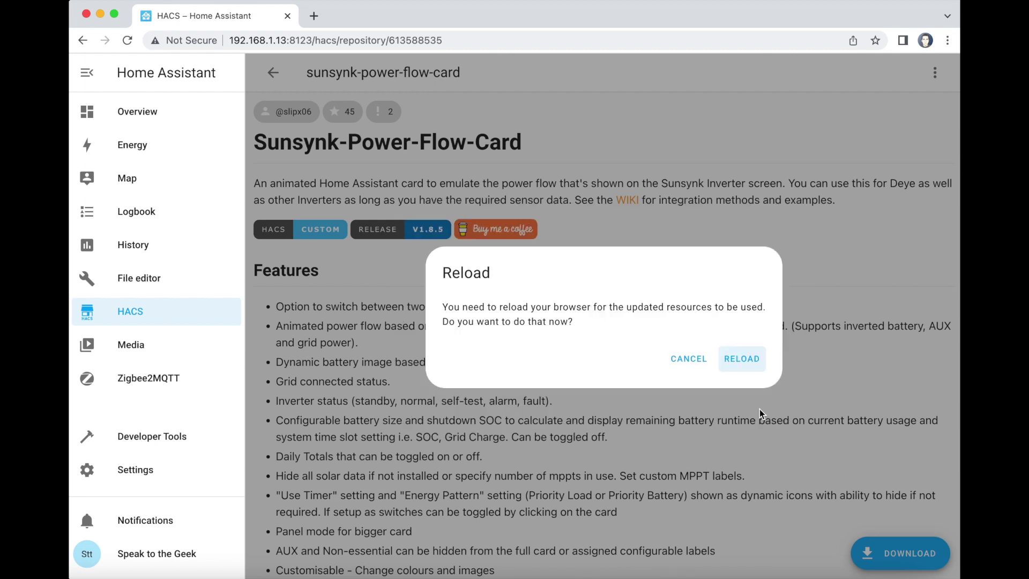
pyautogui.click(741, 359)
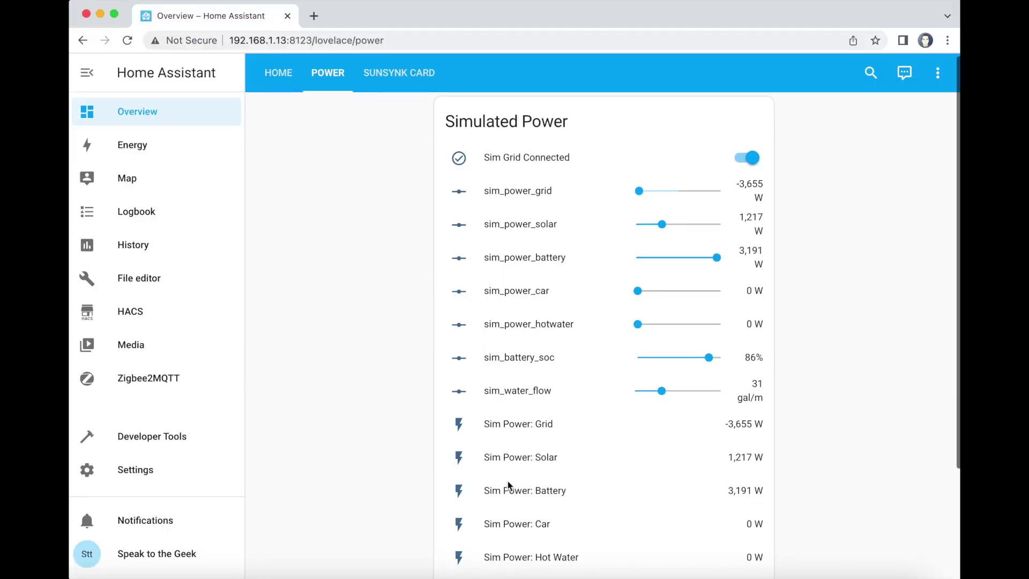
# Put the Sunsynk Card view into edit mode and scroll the add-card list to the custom cards
pyautogui.scroll(-3, 507, 481)
pyautogui.scroll(-1, 507, 480)
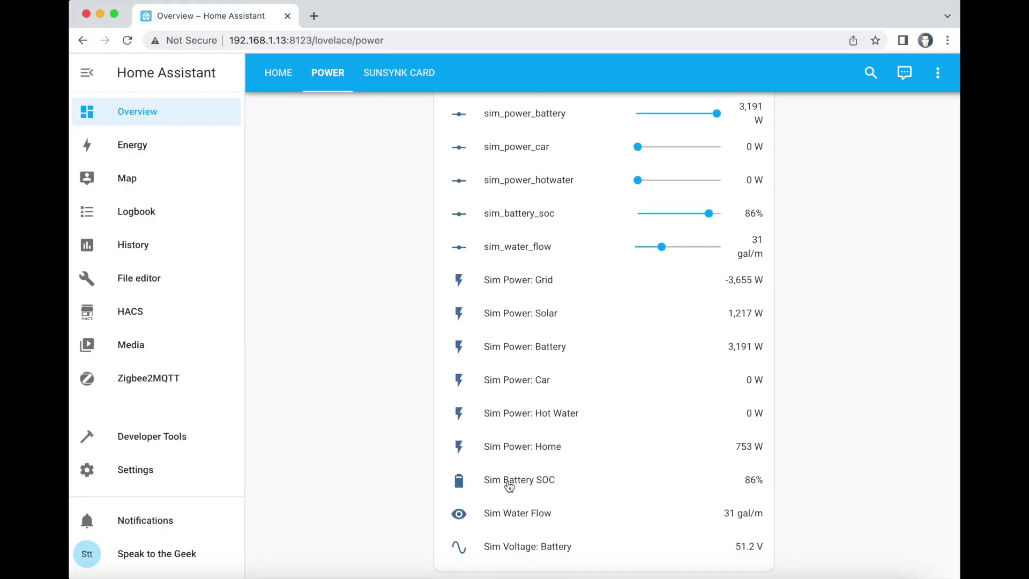
pyautogui.scroll(3, 507, 481)
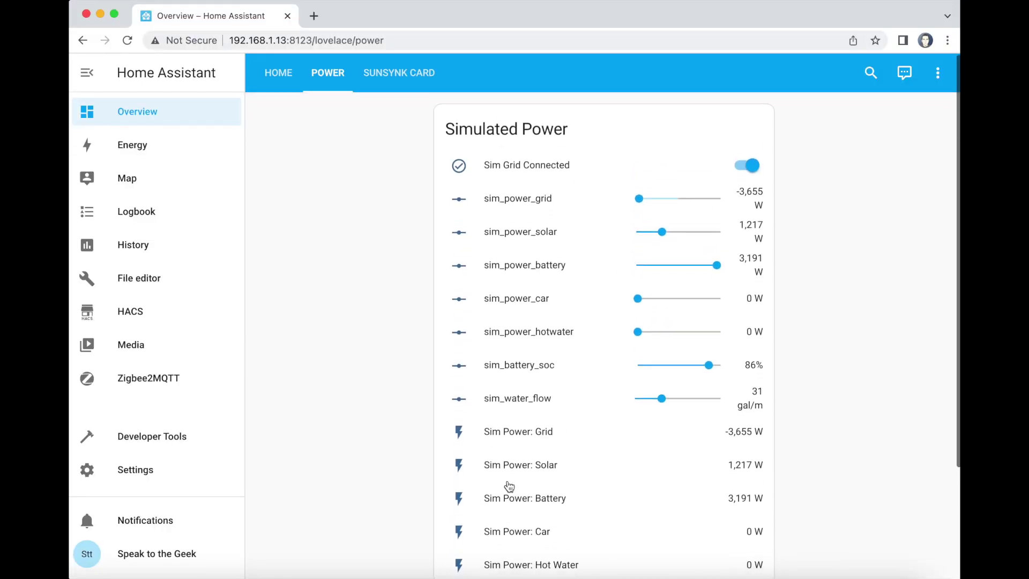
pyautogui.click(401, 80)
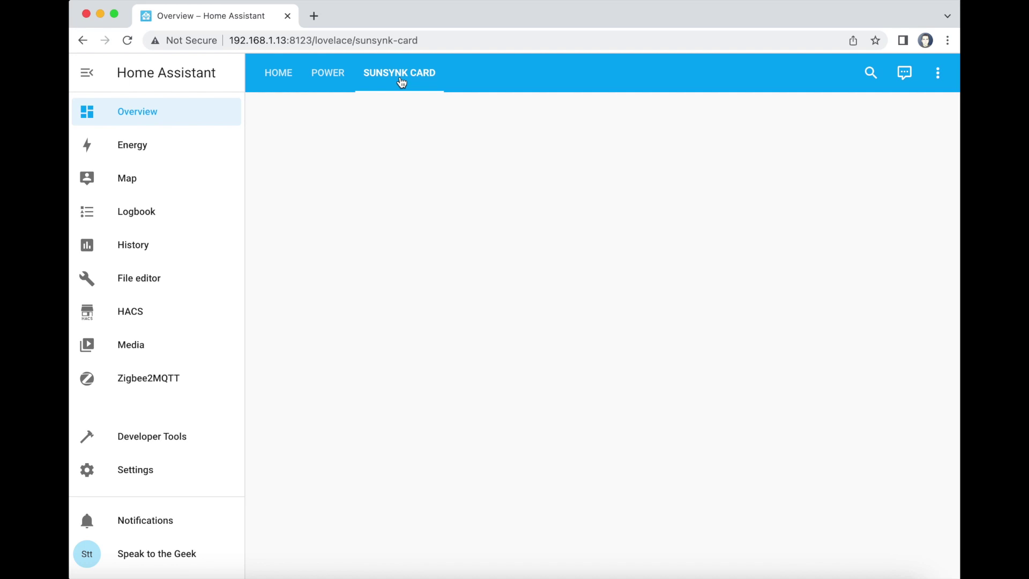
pyautogui.click(938, 75)
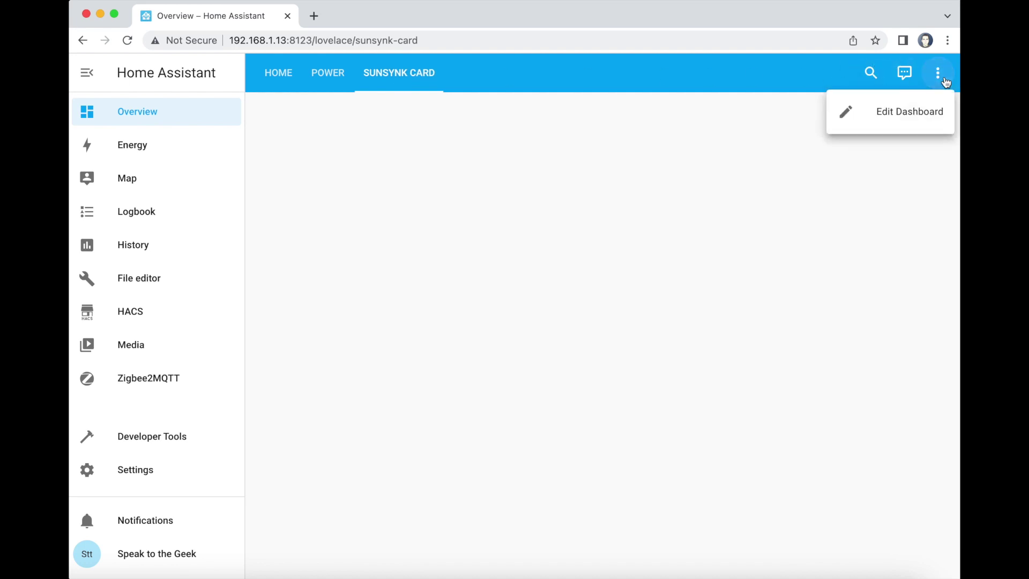
pyautogui.click(909, 112)
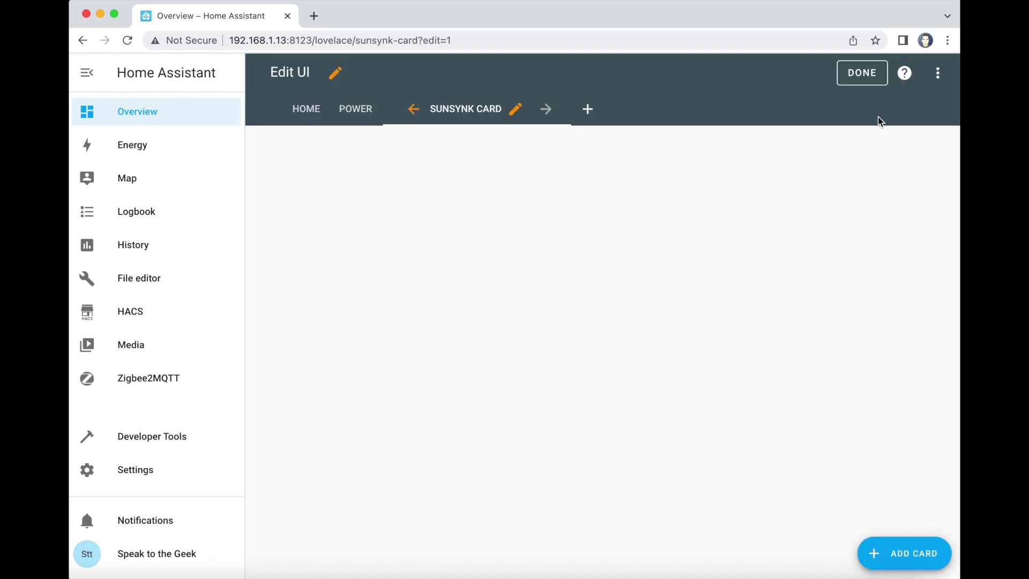
pyautogui.click(916, 551)
pyautogui.scroll(-5, 435, 399)
pyautogui.scroll(-15, 435, 399)
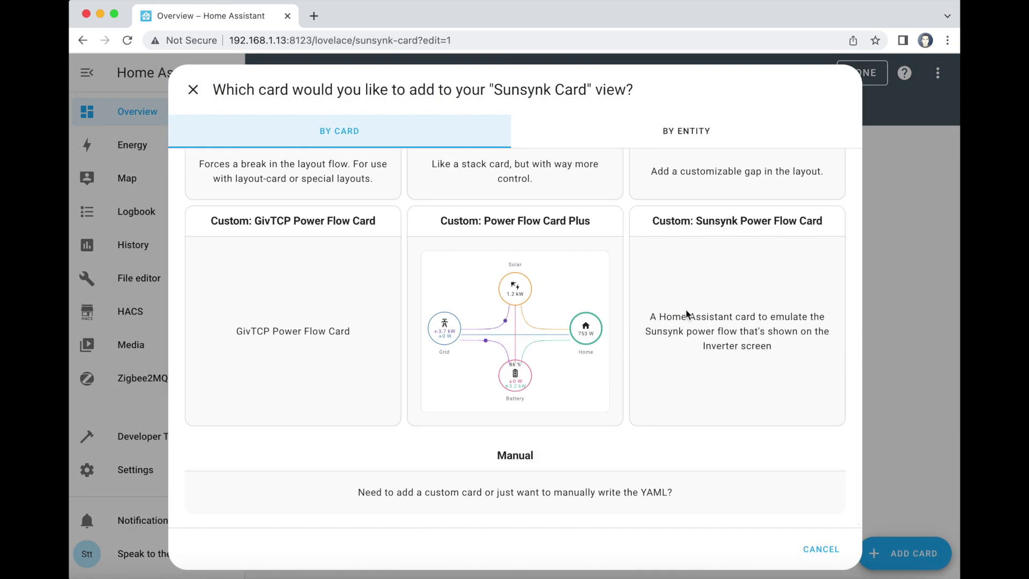
# Add Custom: Sunsynk Power Flow Card and replace its YAML with the example configuration copied from Kate
pyautogui.click(719, 220)
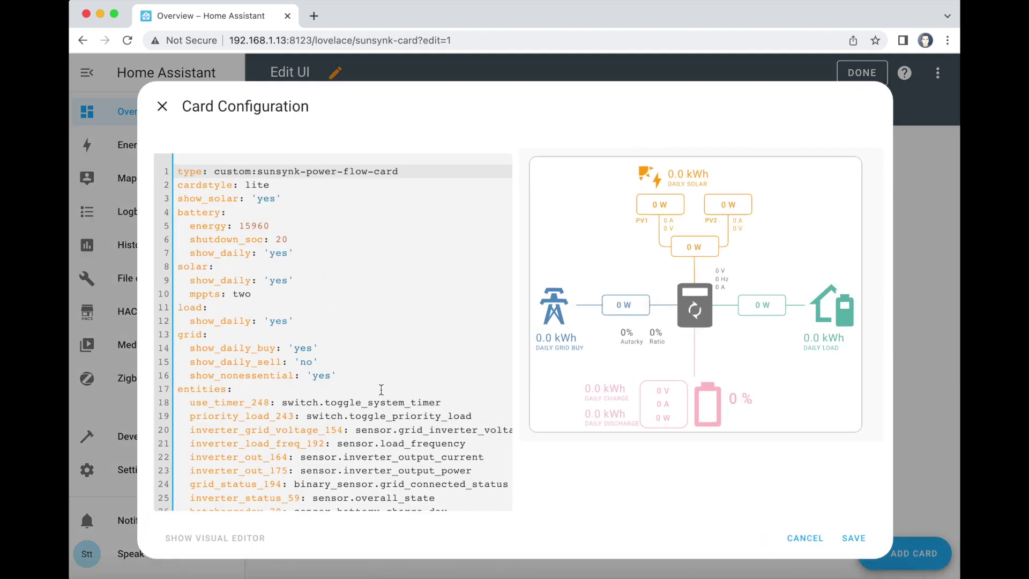
pyautogui.press('super+Tab')
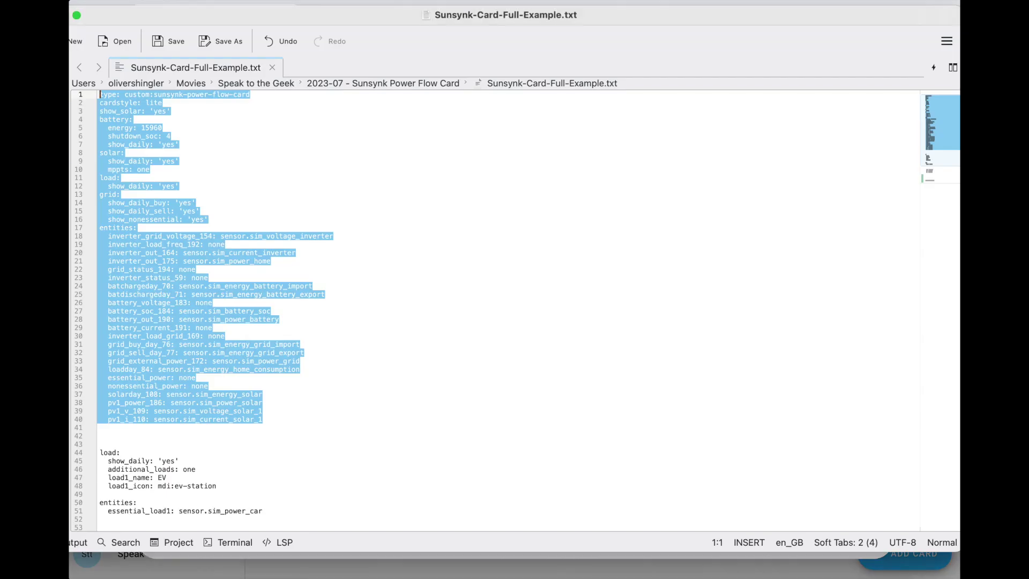
pyautogui.rightClick(166, 310)
pyautogui.click(208, 337)
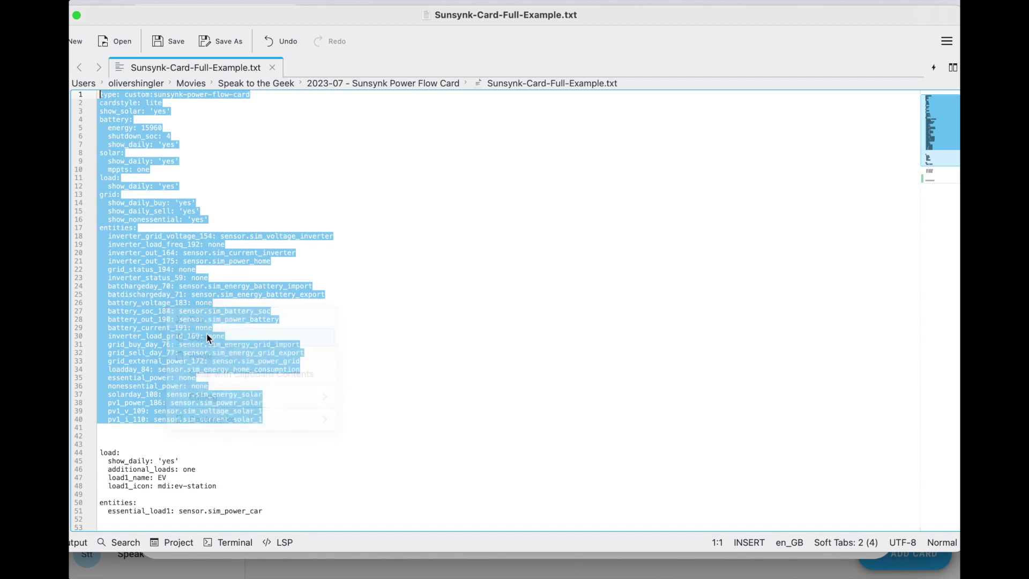
pyautogui.click(316, 571)
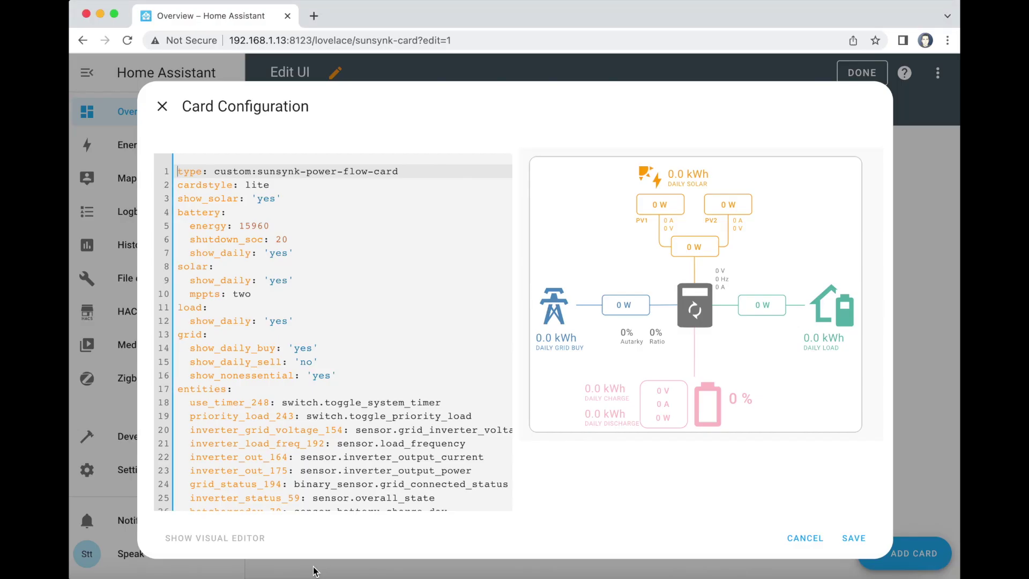
pyautogui.click(343, 352)
pyautogui.press('super+a')
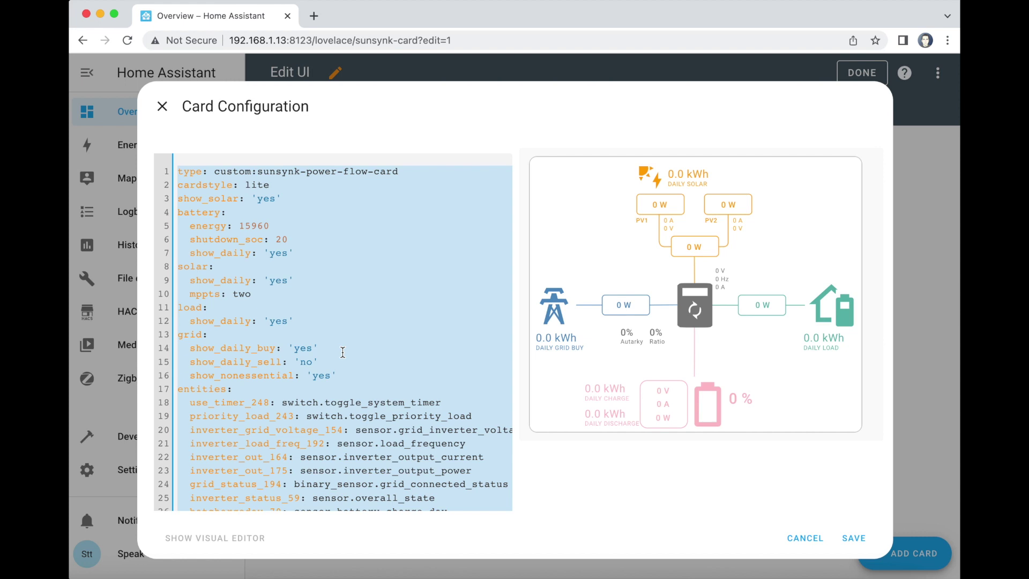
pyautogui.press('super+v')
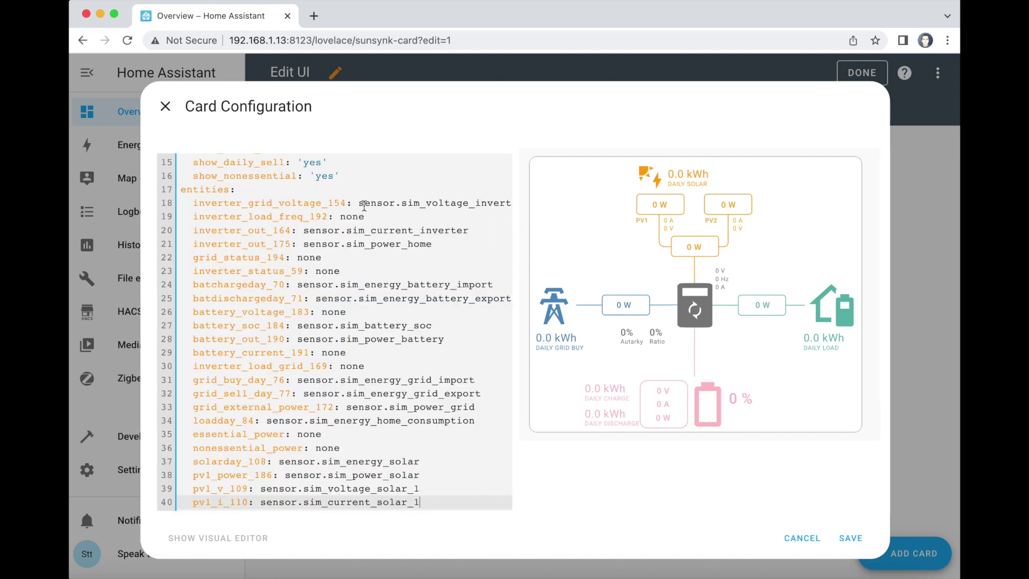
# Change the battery energy value from 15960 to 8200 in the card YAML
pyautogui.click(264, 175)
pyautogui.scroll(5, 263, 174)
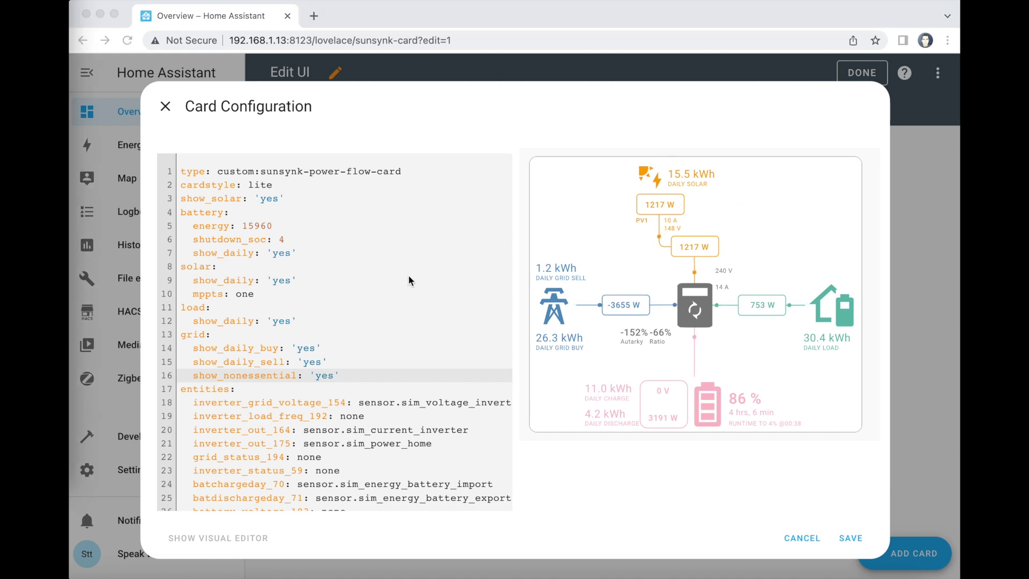
pyautogui.tripleClick(257, 226)
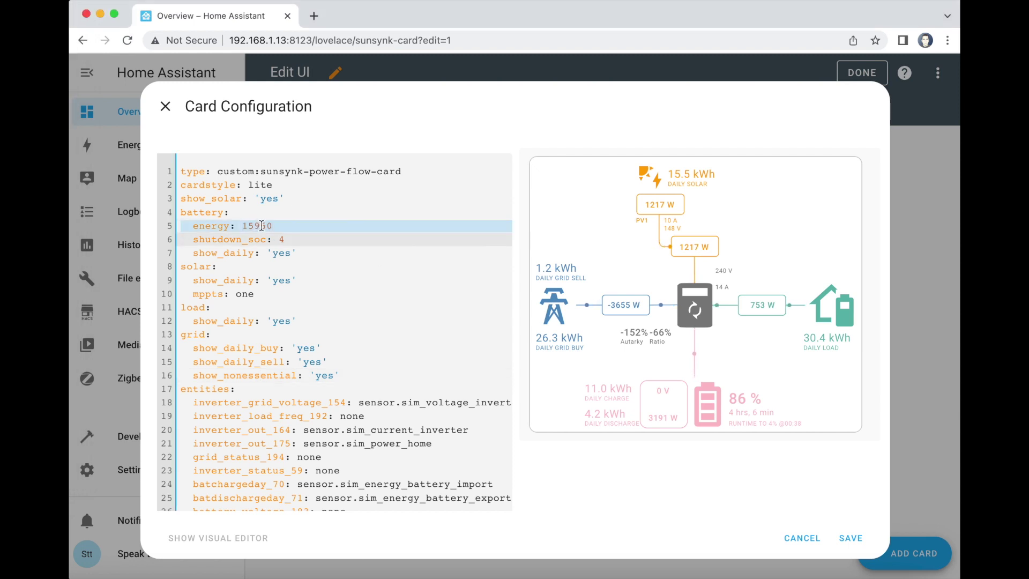
pyautogui.doubleClick(261, 226)
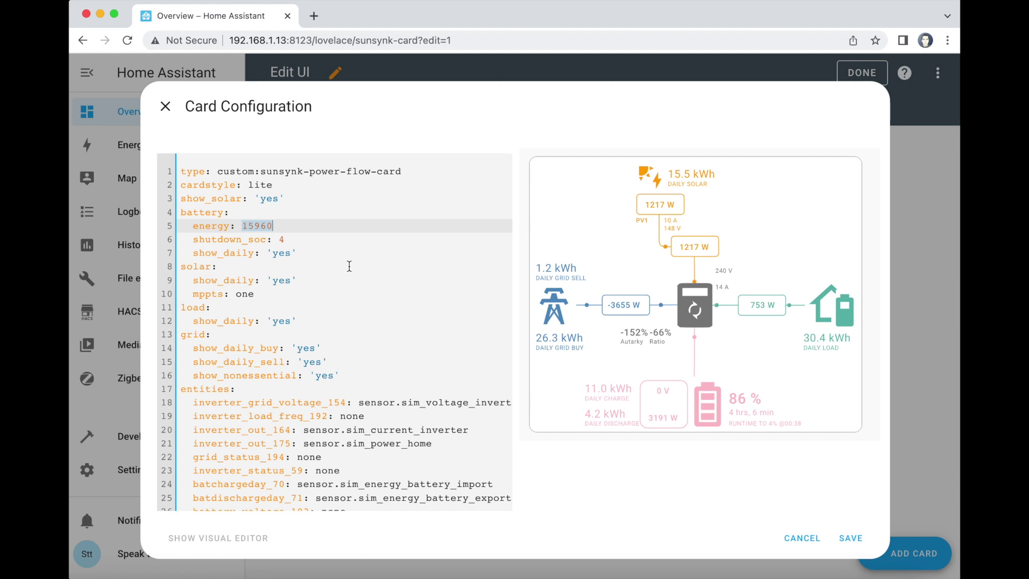
pyautogui.write('8200')
# Replace the shutdown_soc value on line 6, typing the new value 10
pyautogui.click(306, 240)
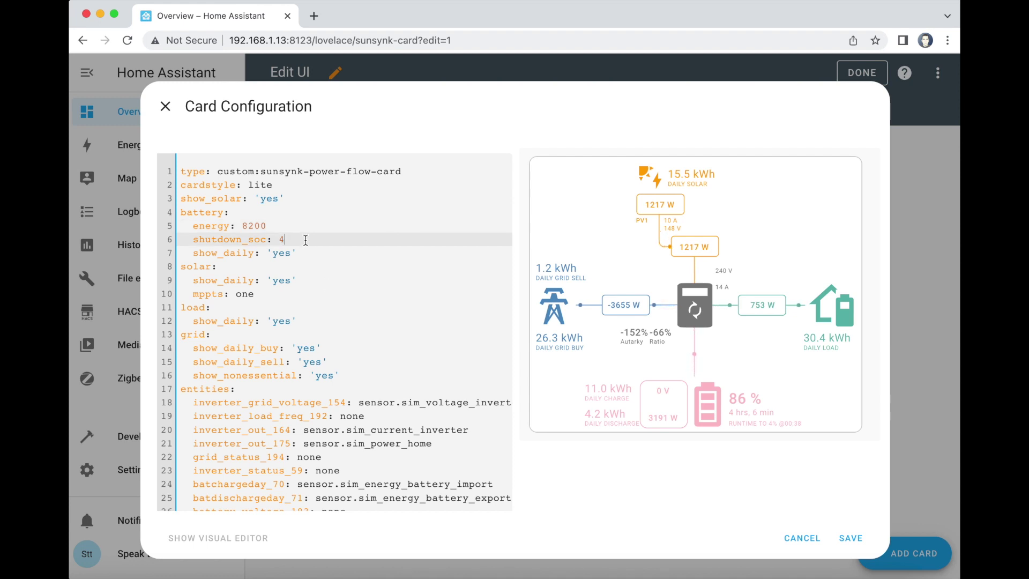
pyautogui.press('BackSpace')
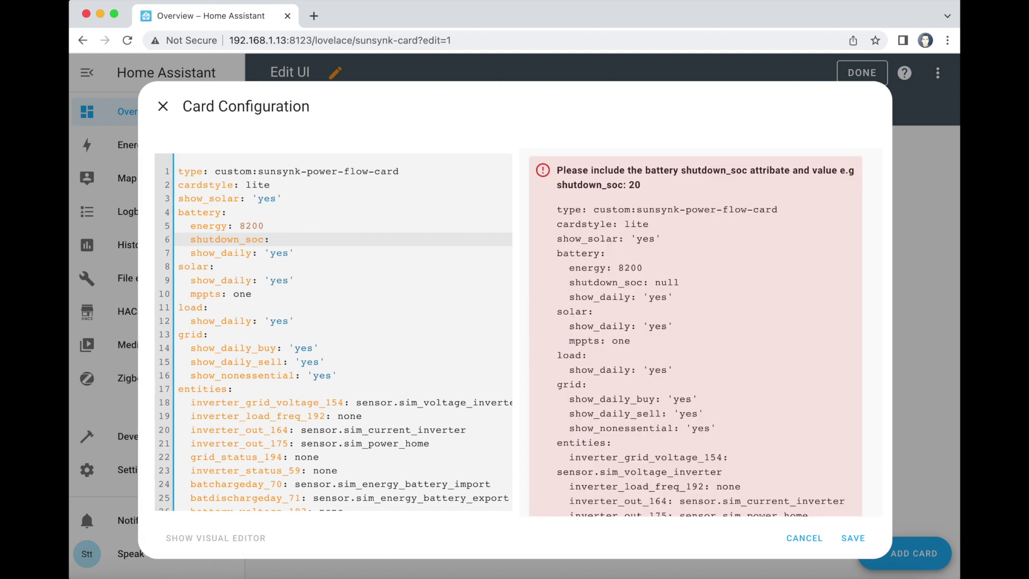
pyautogui.write('10')
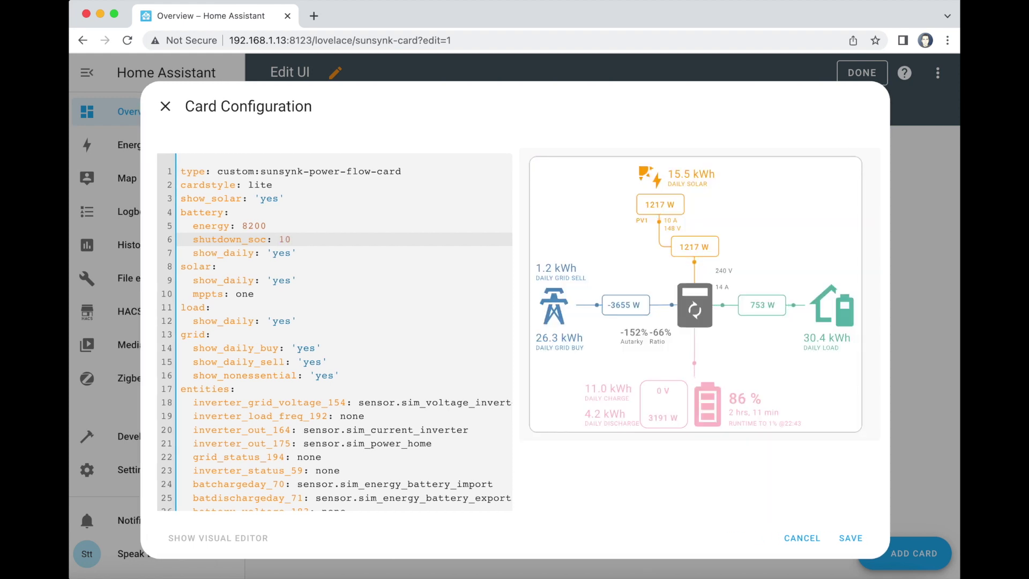
pyautogui.scroll(-5, 335, 332)
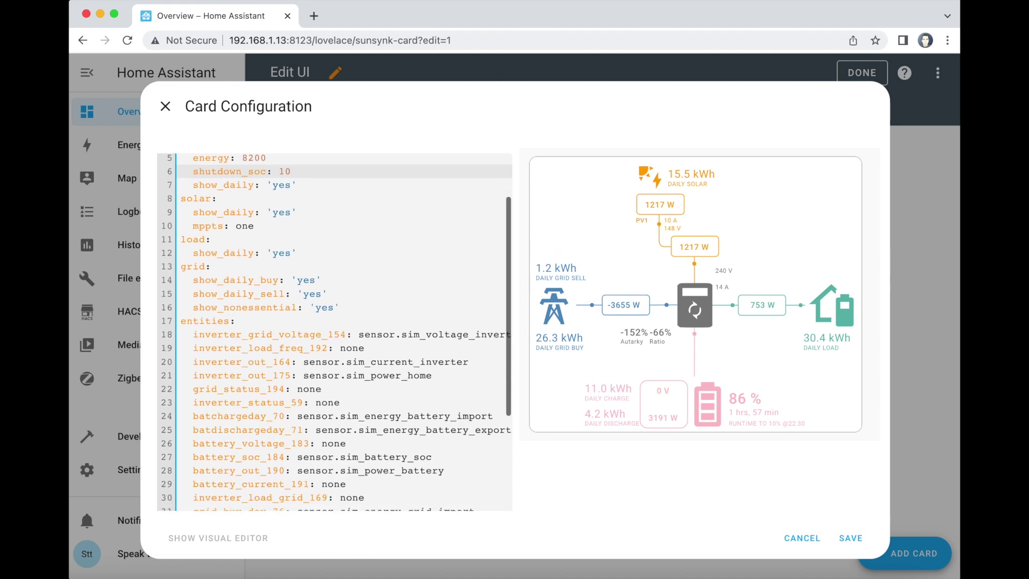
pyautogui.scroll(-4, 262, 217)
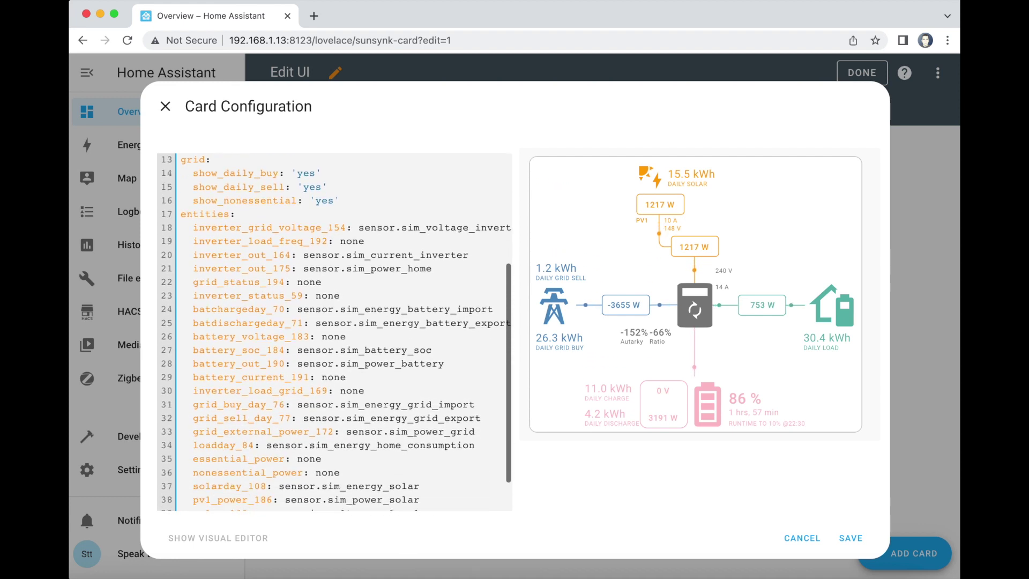
pyautogui.scroll(-1, 243, 348)
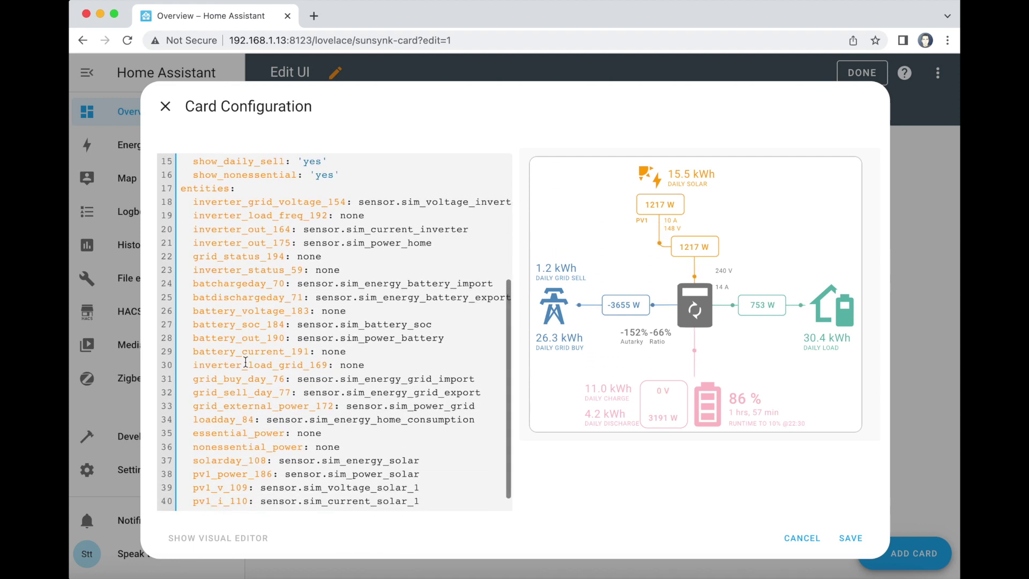
pyautogui.scroll(3, 245, 360)
pyautogui.scroll(-4, 245, 362)
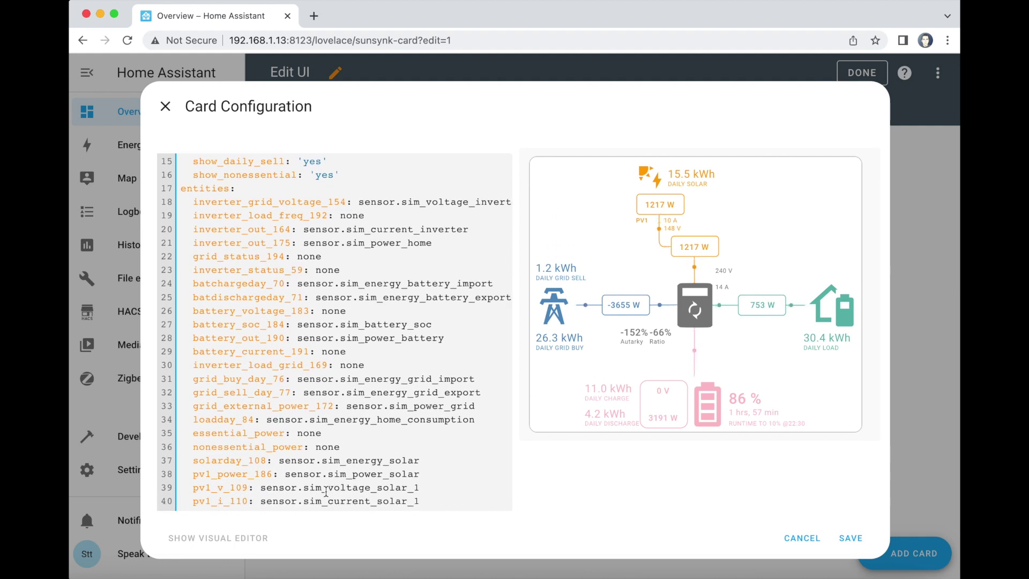
pyautogui.scroll(4, 326, 492)
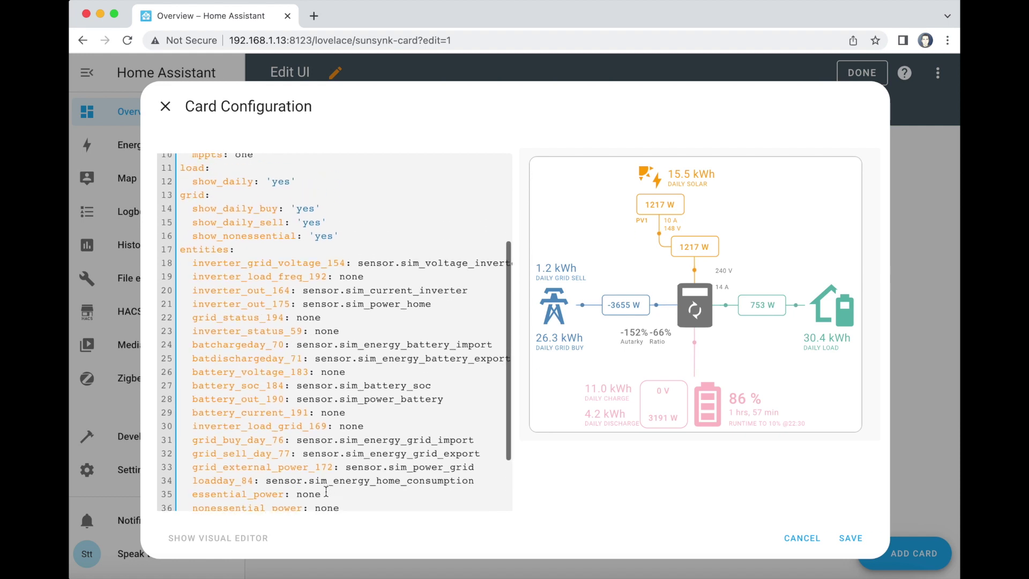
pyautogui.doubleClick(445, 263)
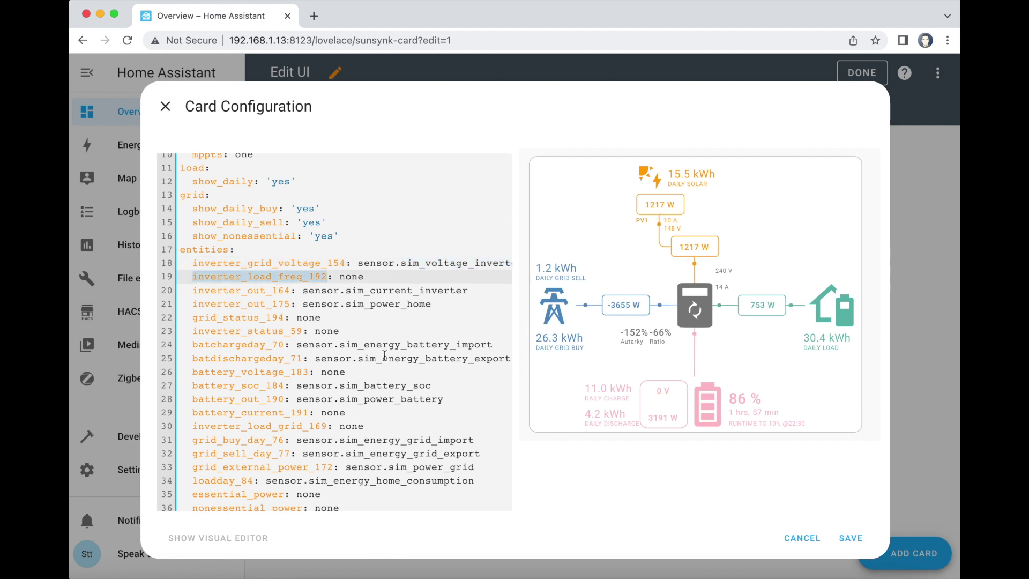
pyautogui.doubleClick(347, 276)
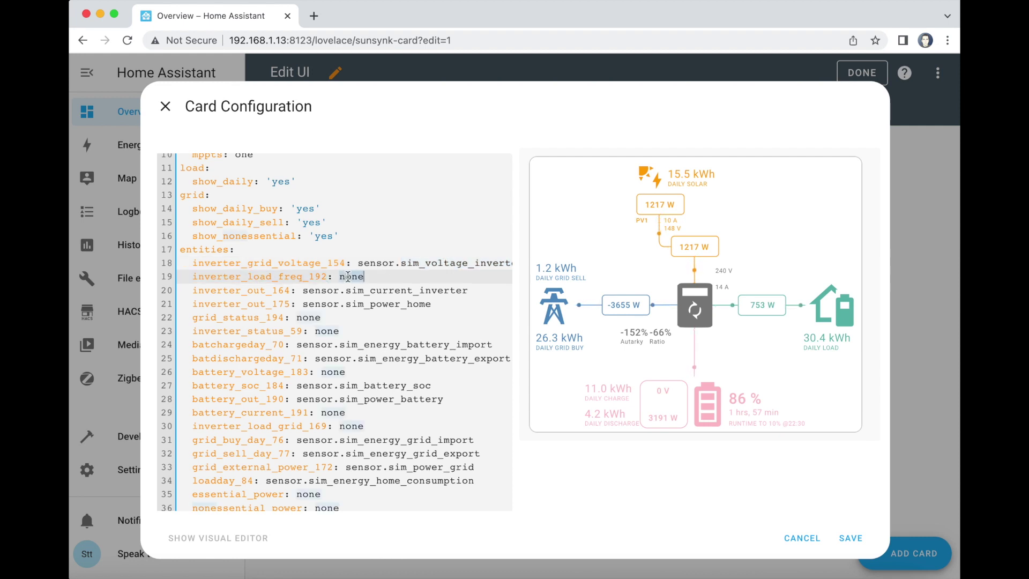
pyautogui.doubleClick(237, 289)
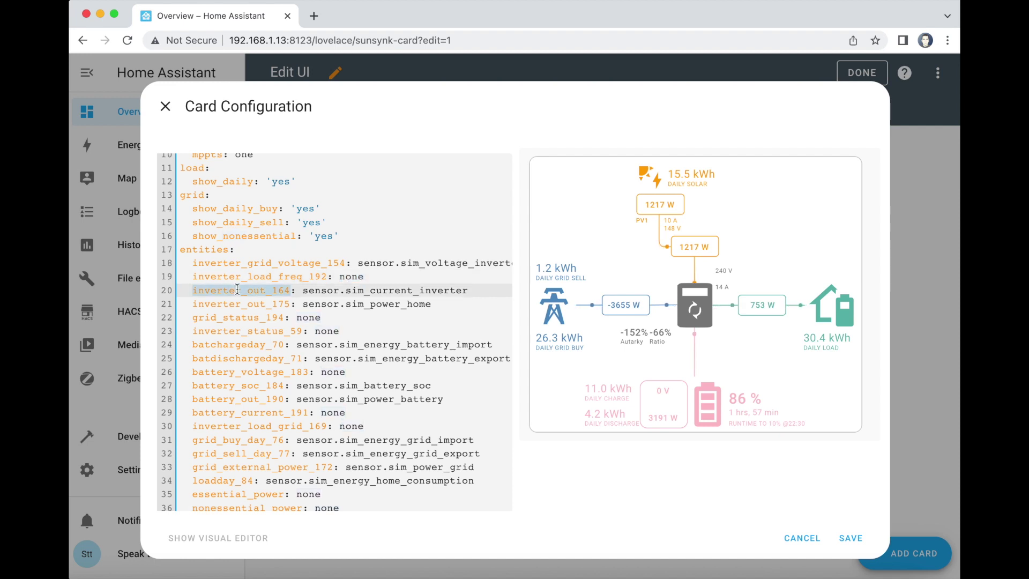
pyautogui.doubleClick(259, 304)
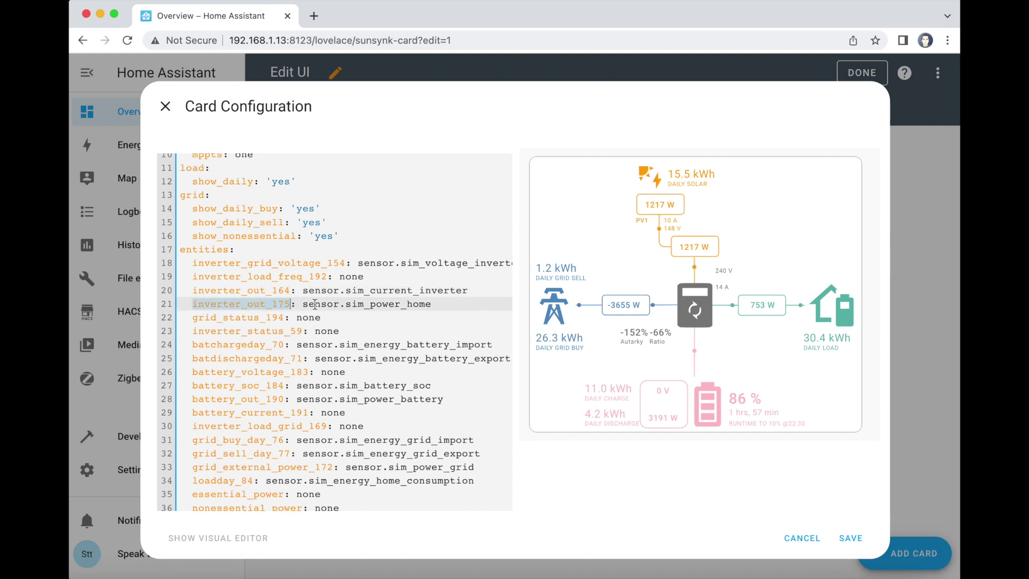
pyautogui.moveTo(440, 304); pyautogui.dragTo(216, 304)
pyautogui.moveTo(488, 289); pyautogui.dragTo(193, 291)
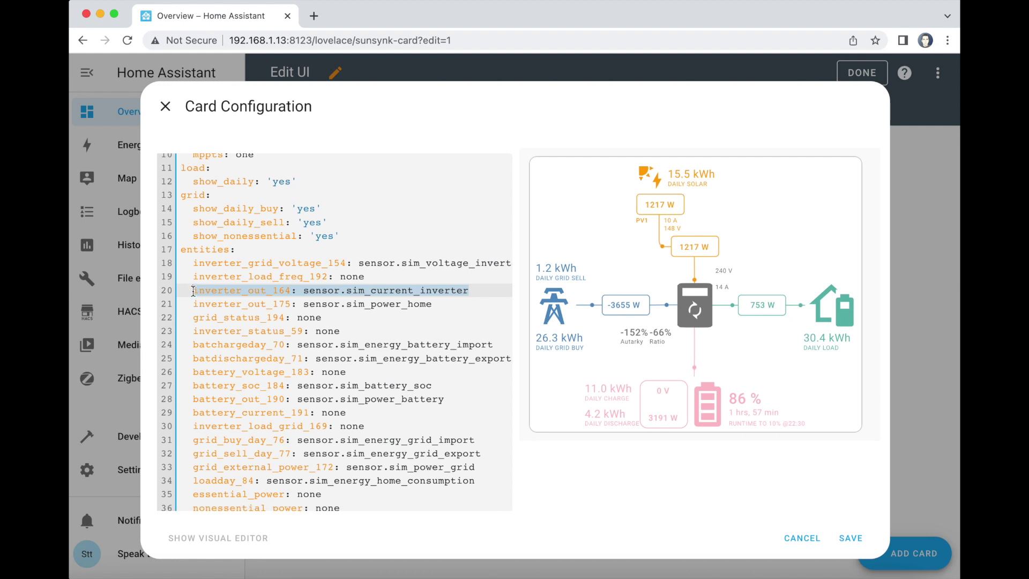
pyautogui.doubleClick(278, 320)
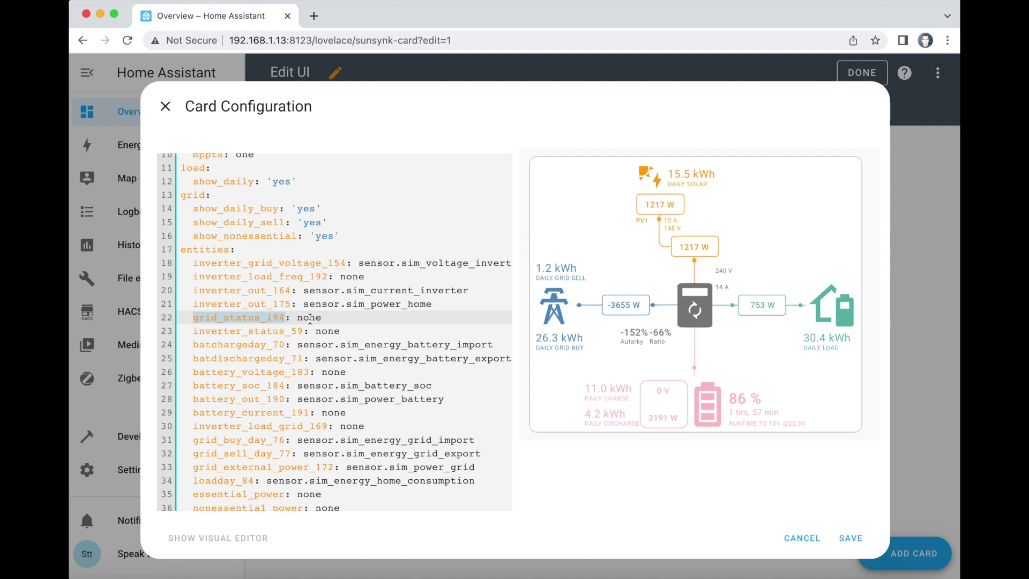
# Map grid_status_194 to input_boolean.sim_grid_connected instead of none, using the autocomplete suggestion
pyautogui.moveTo(323, 317); pyautogui.dragTo(296, 317)
pyautogui.write('input_boolean')
pyautogui.press('BackSpace')
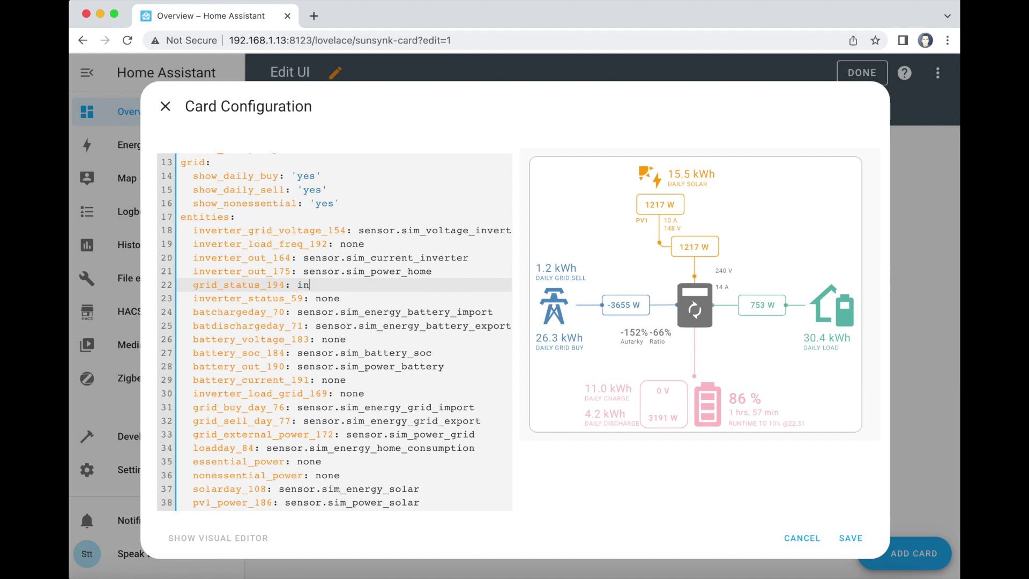
pyautogui.write('input_boolean.si')
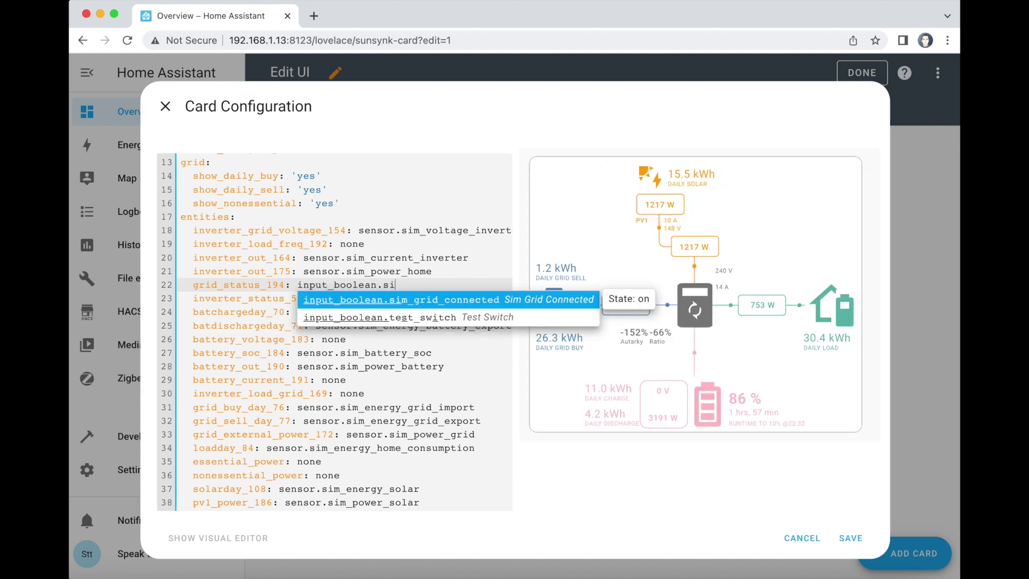
pyautogui.press('Return')
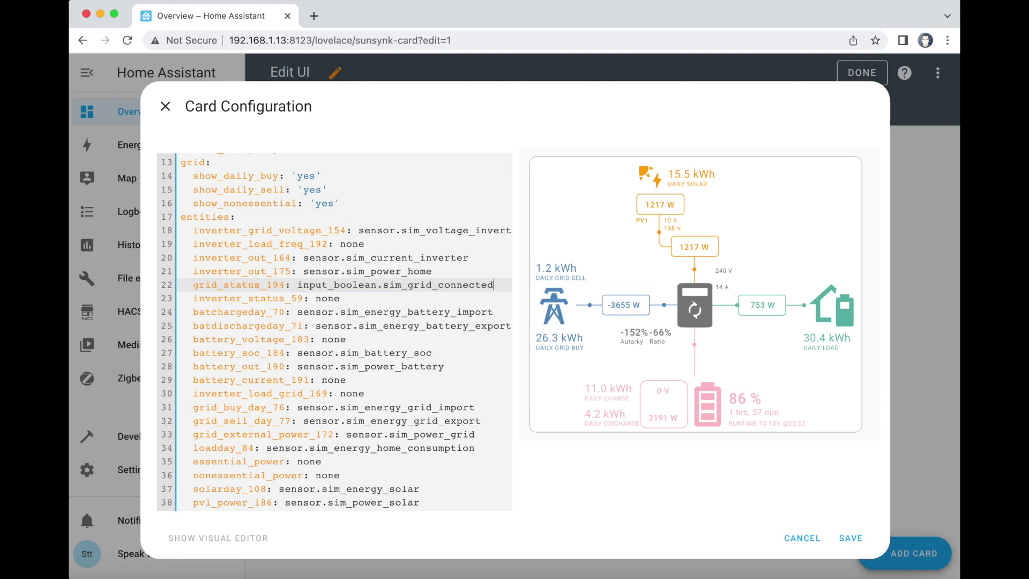
pyautogui.click(345, 324)
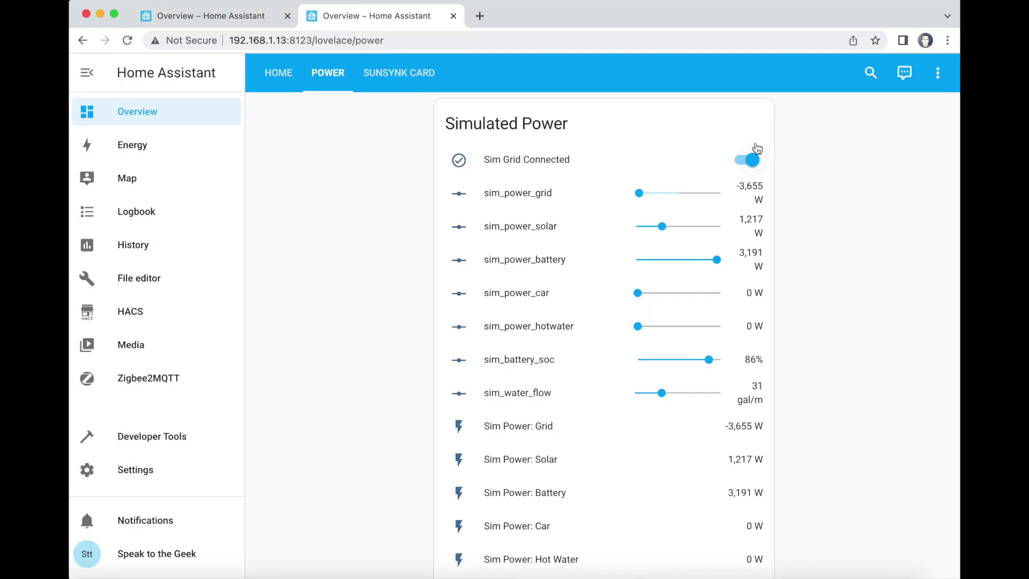
# Toggle Sim Grid Connected off and back on, checking the card preview in between
pyautogui.click(746, 159)
pyautogui.click(203, 16)
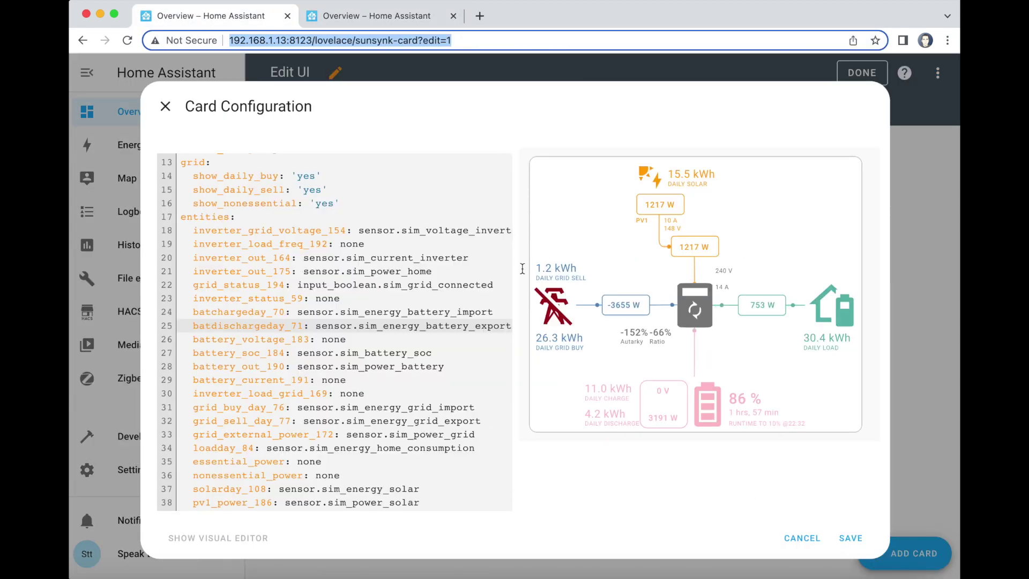
pyautogui.hotkey('ctrl', 'Tab')
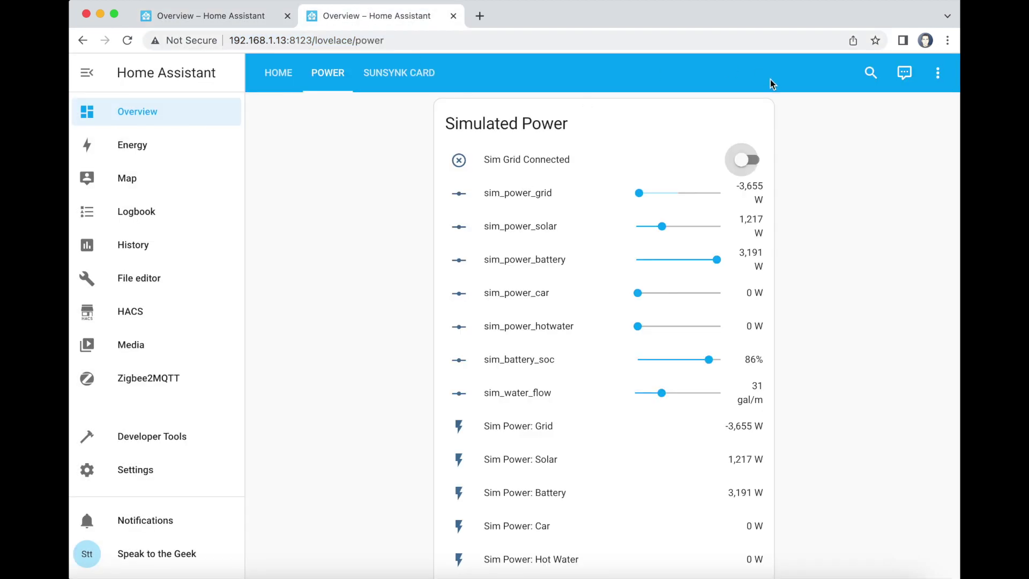
pyautogui.click(238, 16)
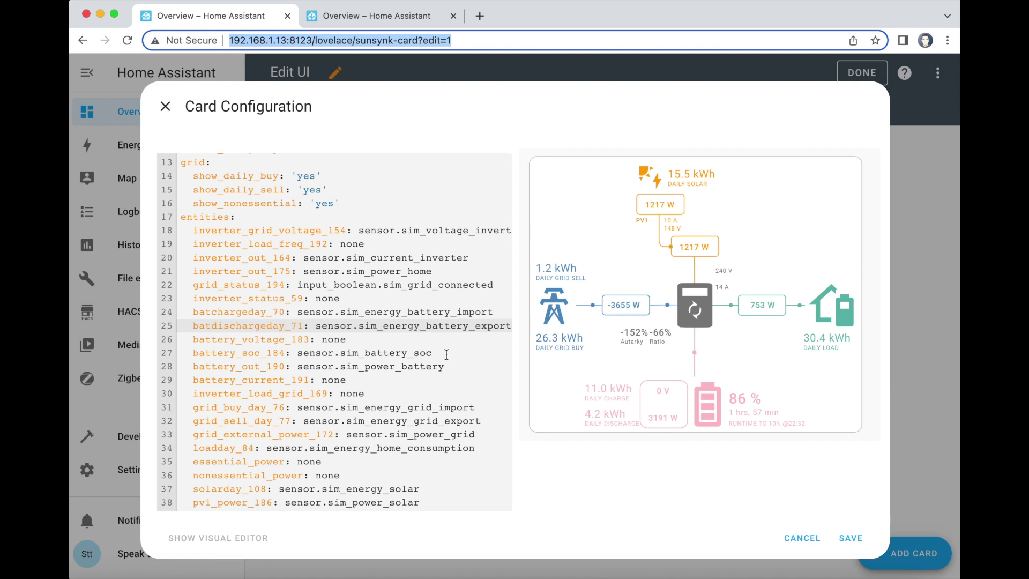
# Lower the sim_battery_soc slider from 86% to 64% and return to the card editor
pyautogui.moveTo(440, 354); pyautogui.dragTo(297, 353)
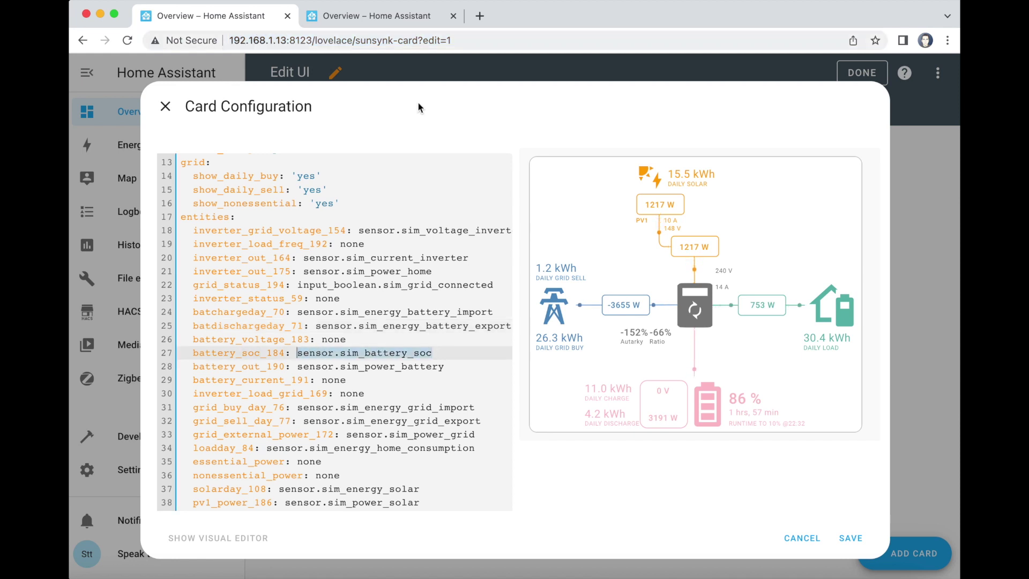
pyautogui.click(386, 20)
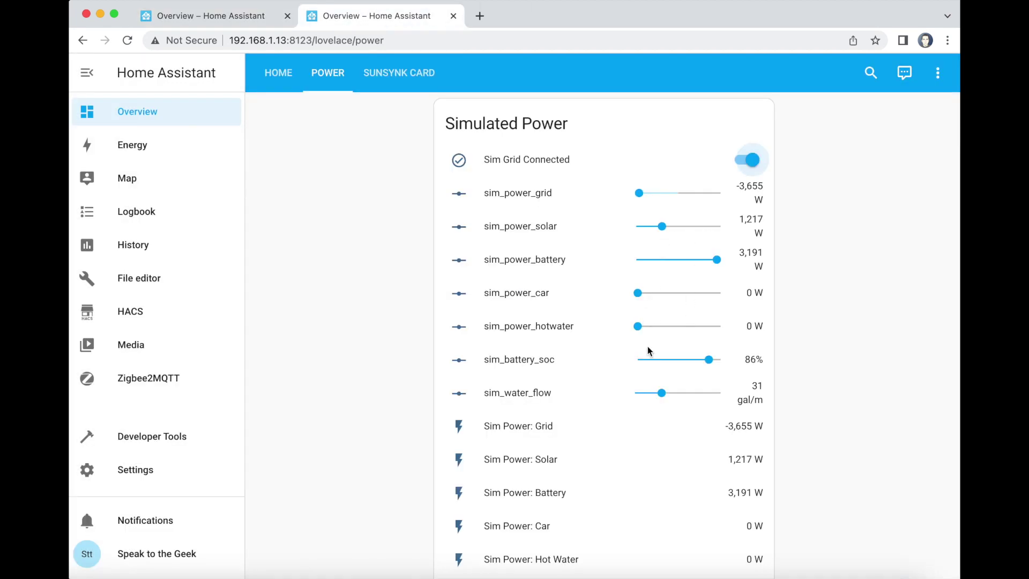
pyautogui.moveTo(708, 359); pyautogui.dragTo(690, 367)
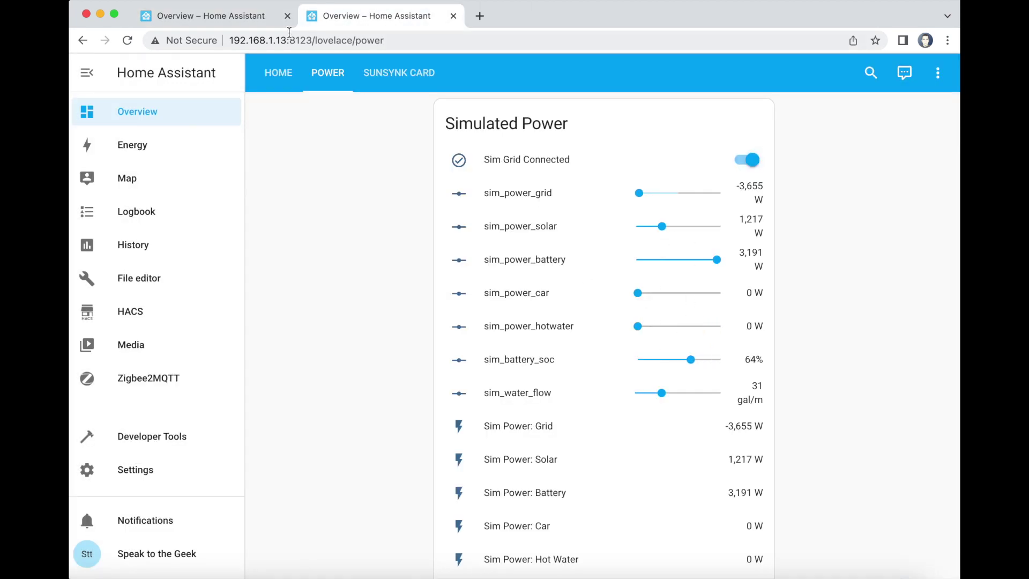
pyautogui.click(208, 15)
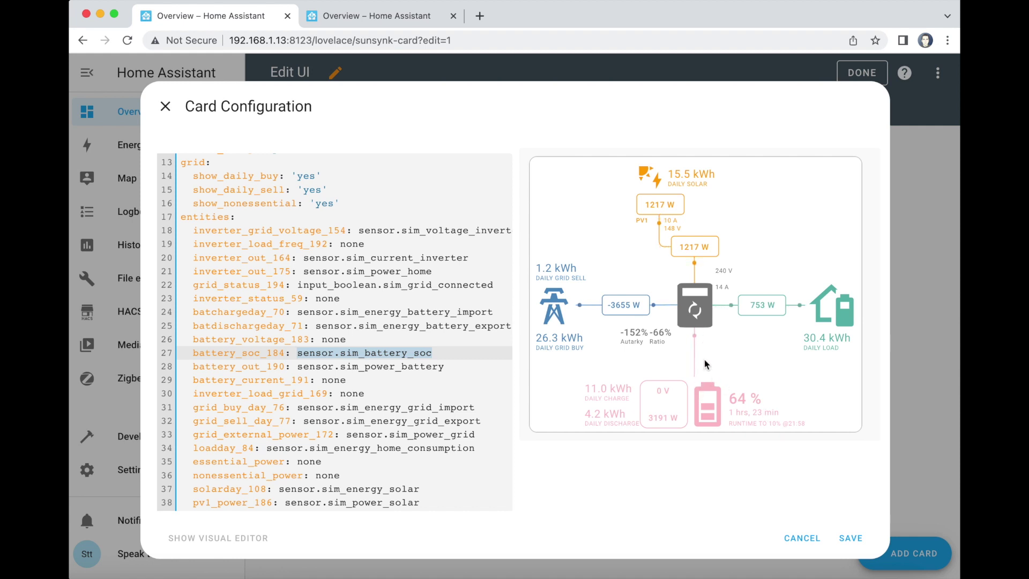
pyautogui.scroll(-1, 369, 423)
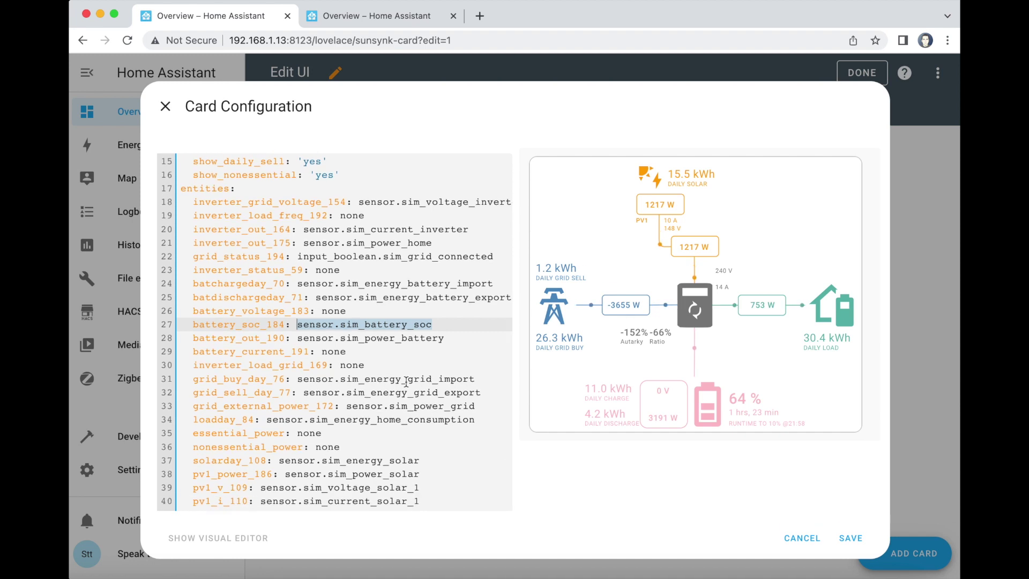
pyautogui.doubleClick(390, 379)
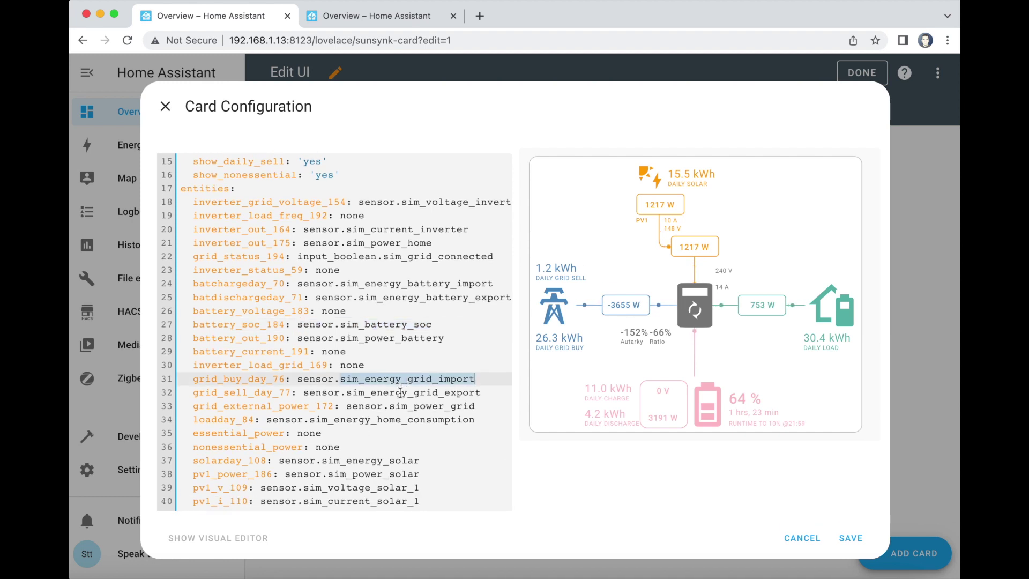
pyautogui.doubleClick(400, 393)
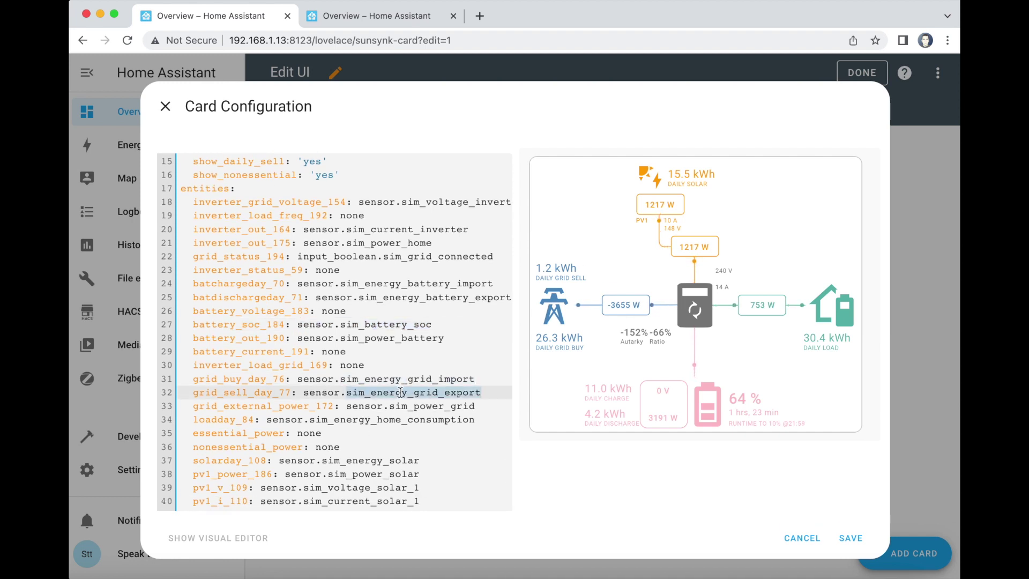
pyautogui.scroll(-2, 397, 392)
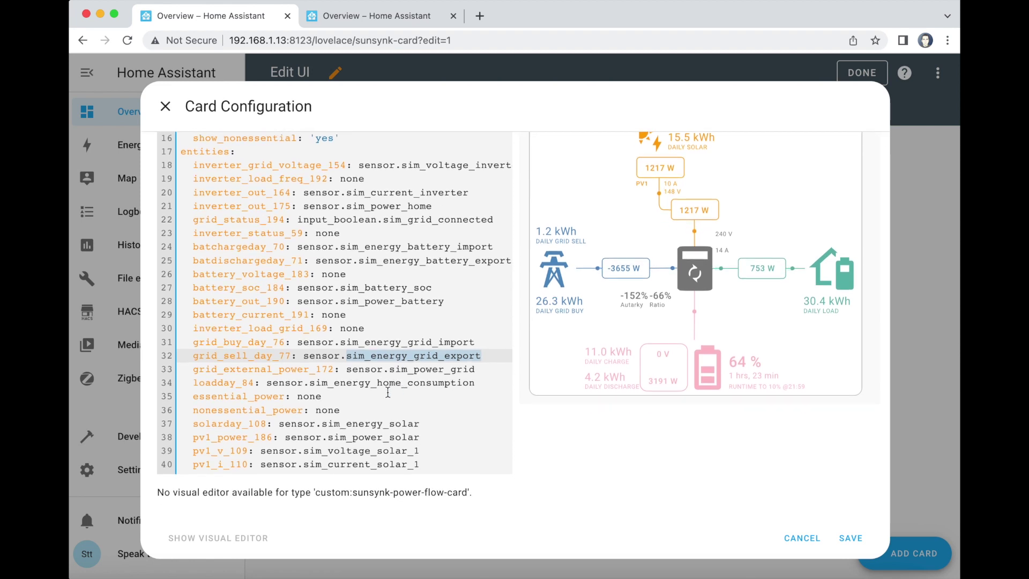
pyautogui.doubleClick(395, 384)
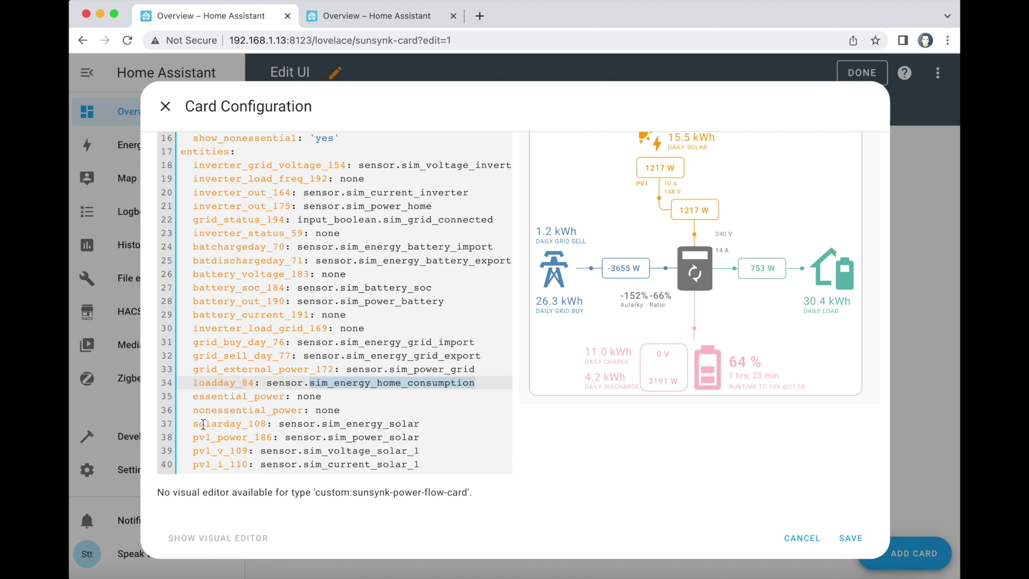
pyautogui.moveTo(431, 463); pyautogui.dragTo(146, 445)
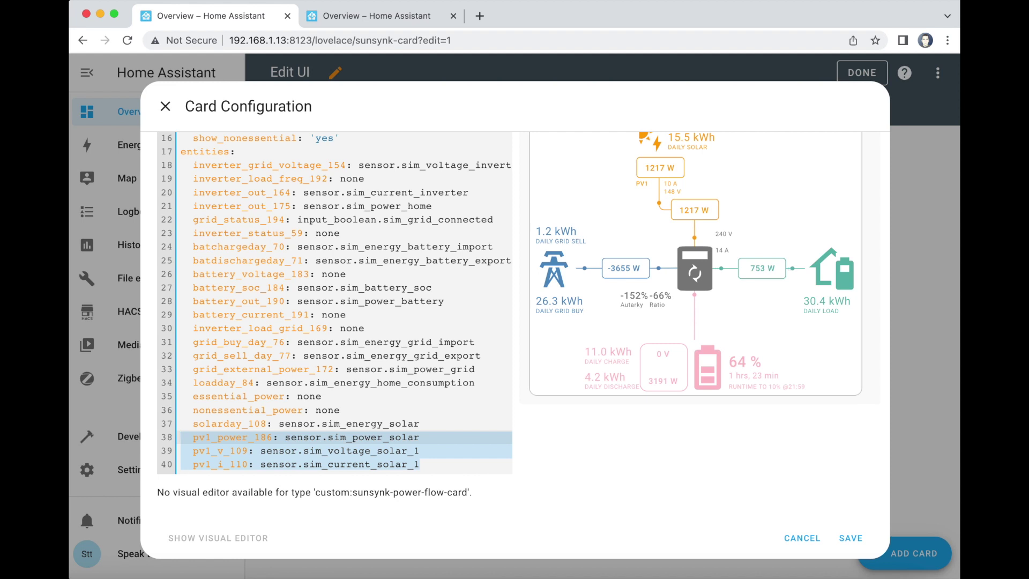
pyautogui.scroll(2, 687, 224)
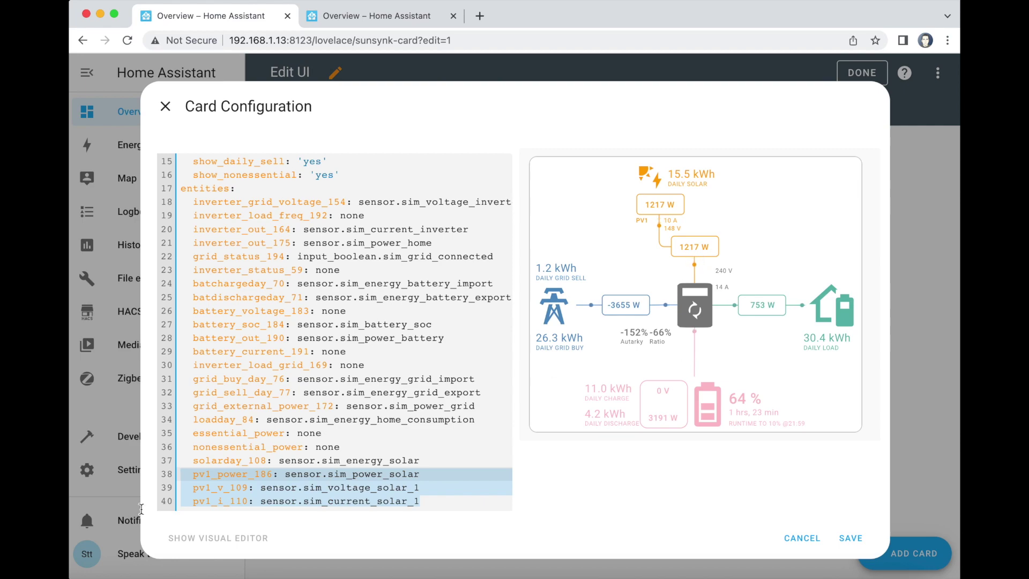
# Copy the three pv2 sensor lines from Kate's full example, then place the caret at the end of line 40
pyautogui.press('super+Tab')
pyautogui.click(204, 441)
pyautogui.scroll(-1, 203, 440)
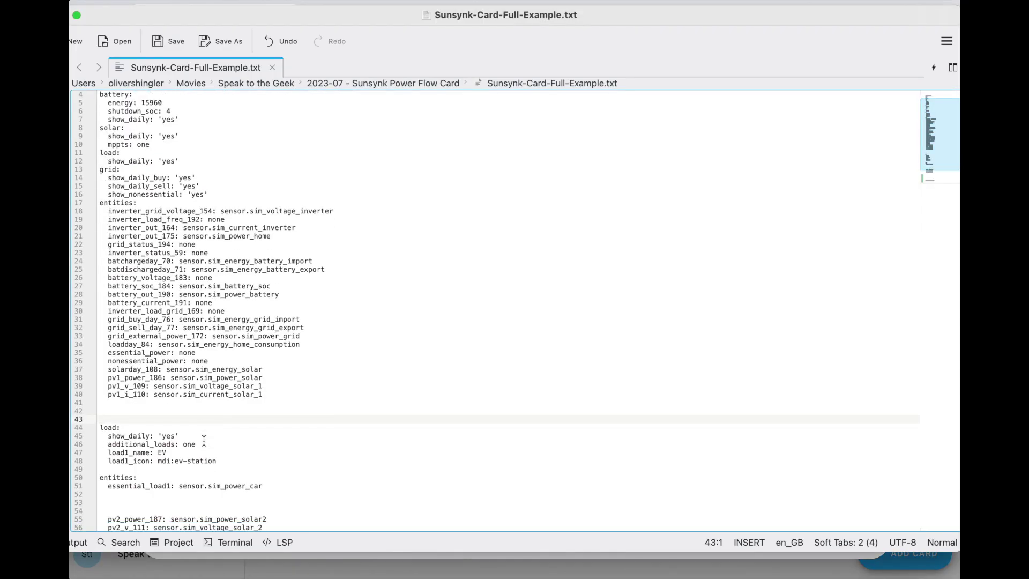
pyautogui.moveTo(217, 460); pyautogui.dragTo(79, 431)
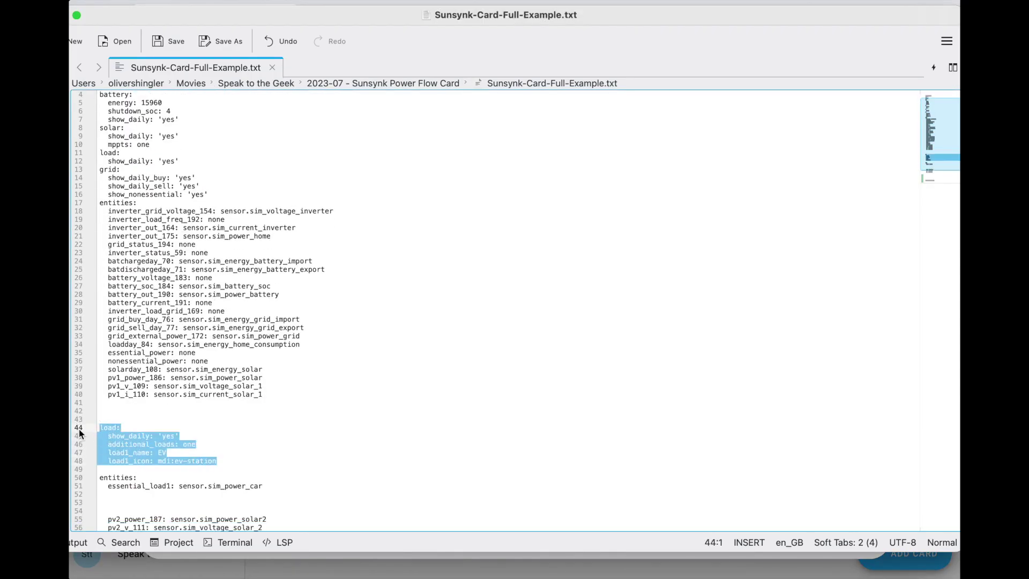
pyautogui.click(256, 475)
pyautogui.scroll(-3, 260, 480)
pyautogui.moveTo(260, 481); pyautogui.dragTo(99, 461)
pyautogui.press('super+c')
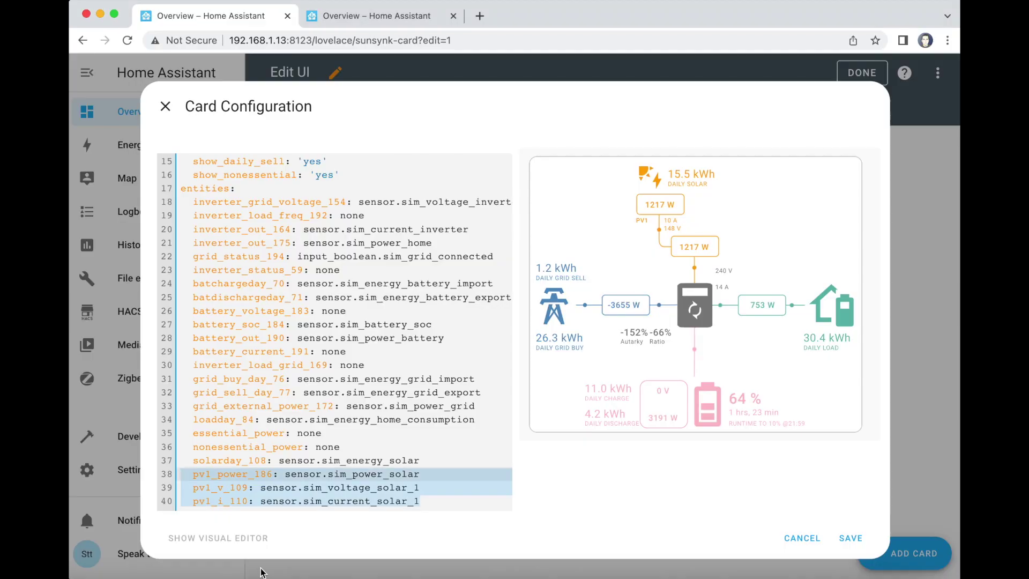
pyautogui.click(261, 567)
pyautogui.click(434, 499)
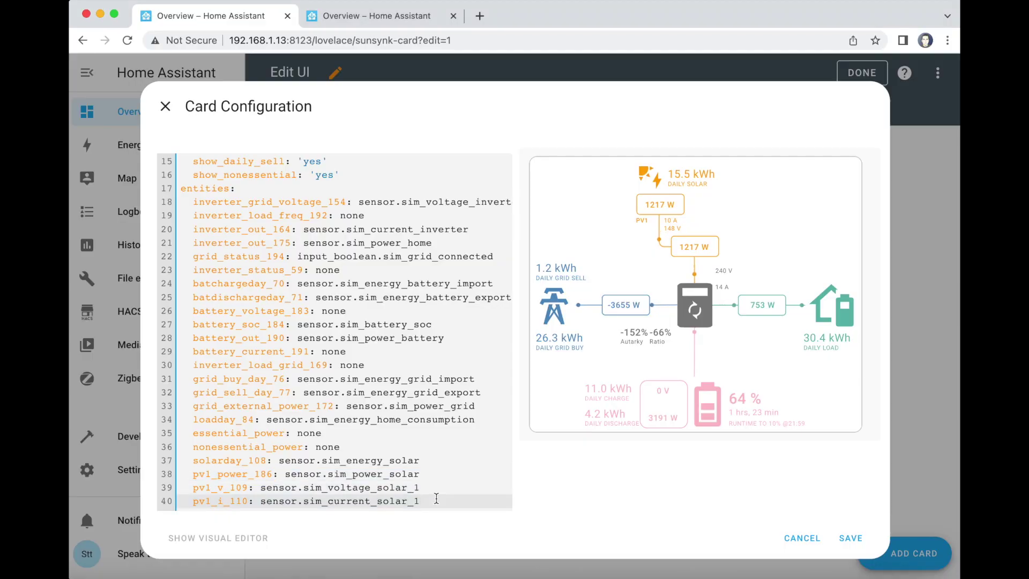
# Paste the pv2 sensor lines after the pv1 entries and change mppts from one to two
pyautogui.press('Return')
pyautogui.press('super+v')
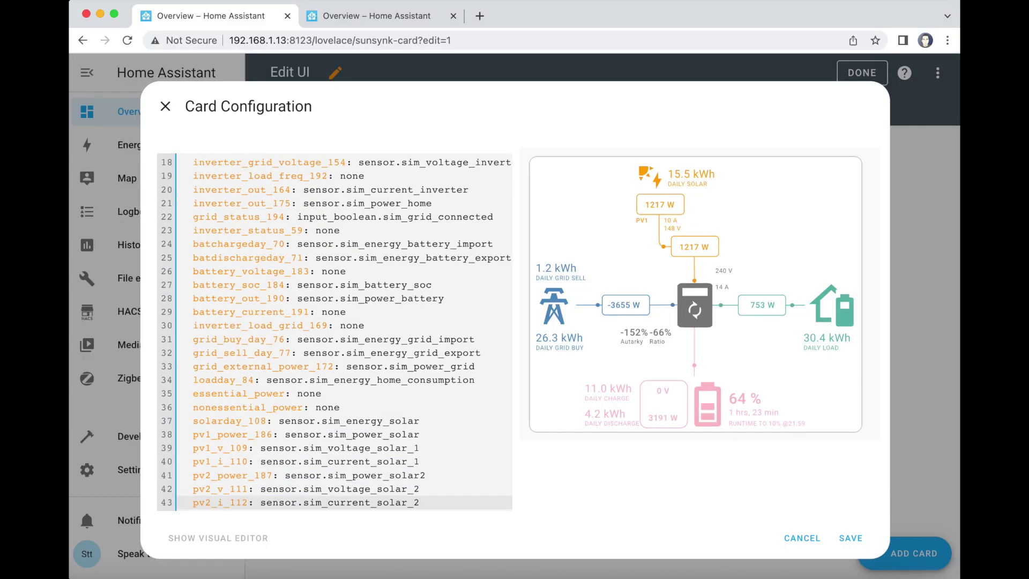
pyautogui.scroll(6, 249, 206)
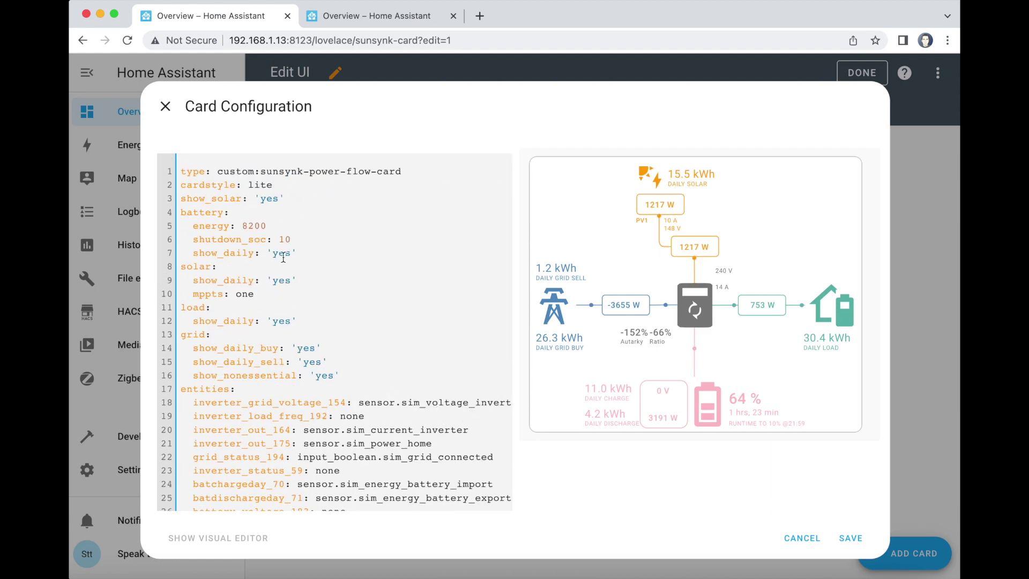
pyautogui.doubleClick(245, 294)
pyautogui.write('t')
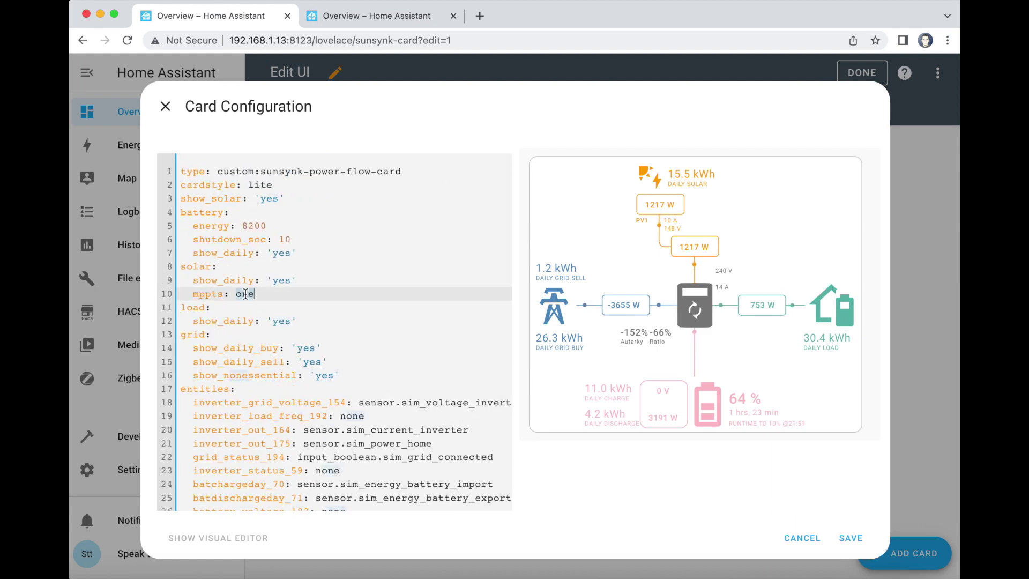
pyautogui.write('wo')
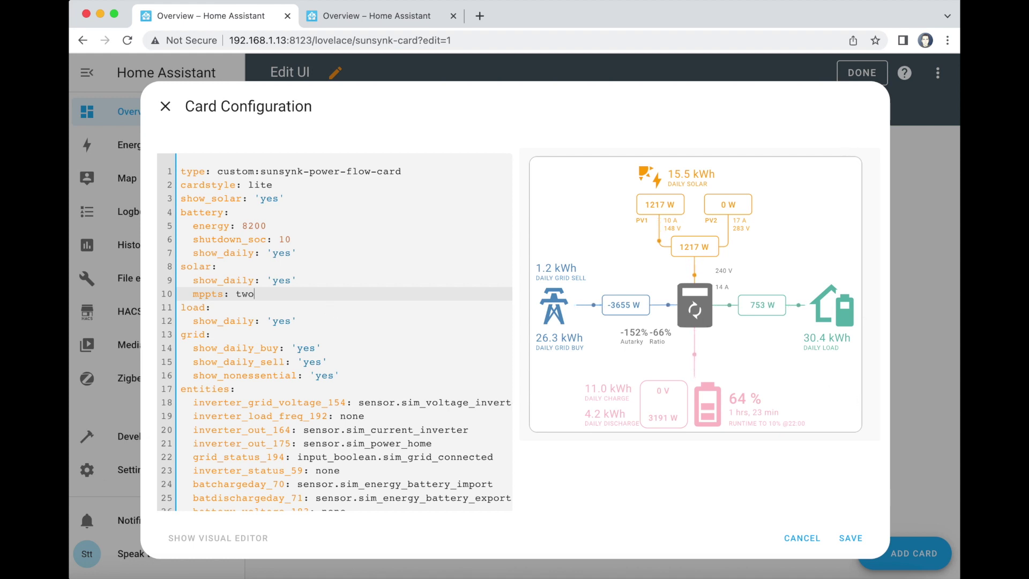
# Copy the additional EV load lines from Kate's full example file
pyautogui.press('super+Tab')
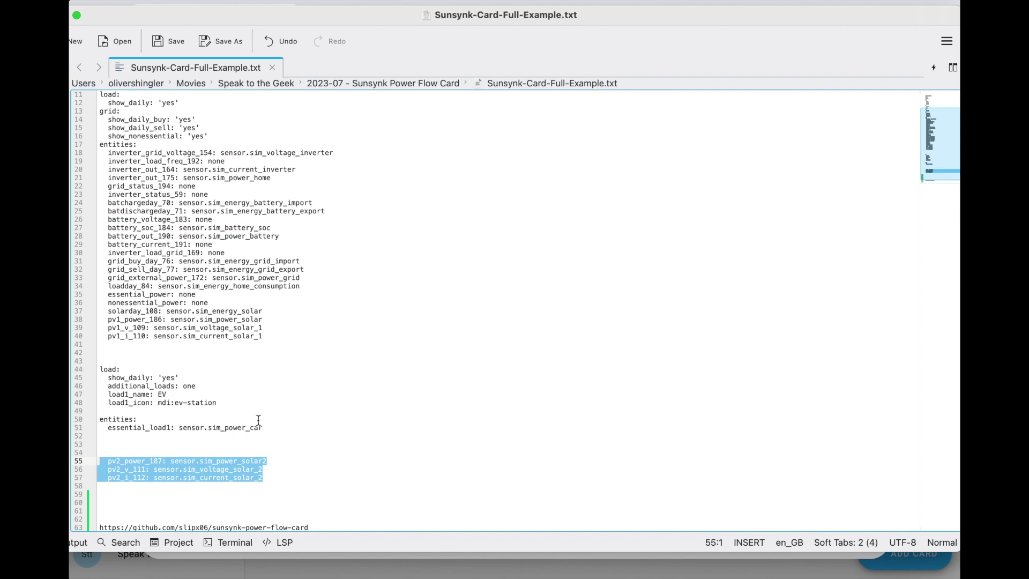
pyautogui.moveTo(234, 402); pyautogui.dragTo(84, 390)
pyautogui.press('super+c')
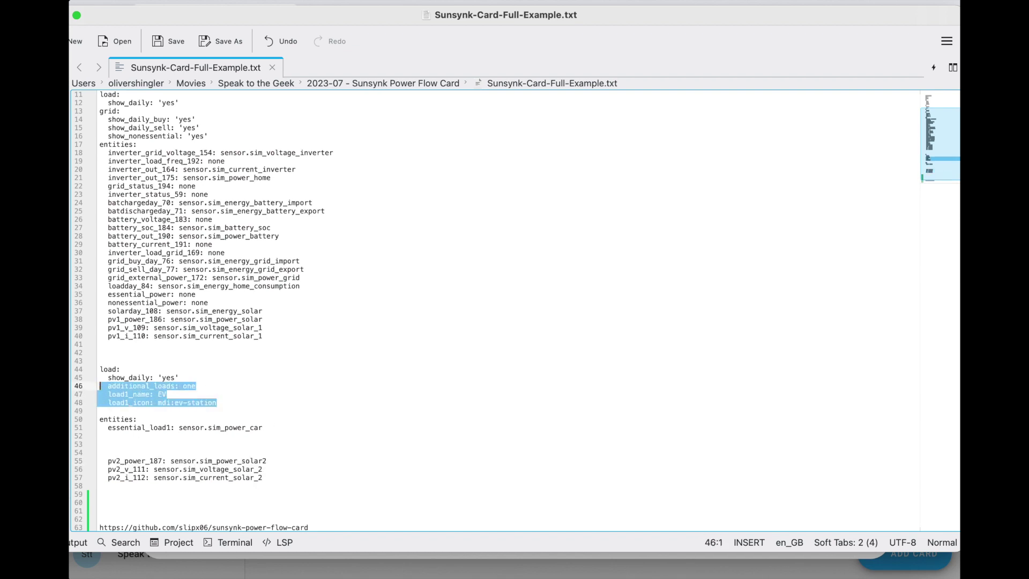
pyautogui.click(232, 572)
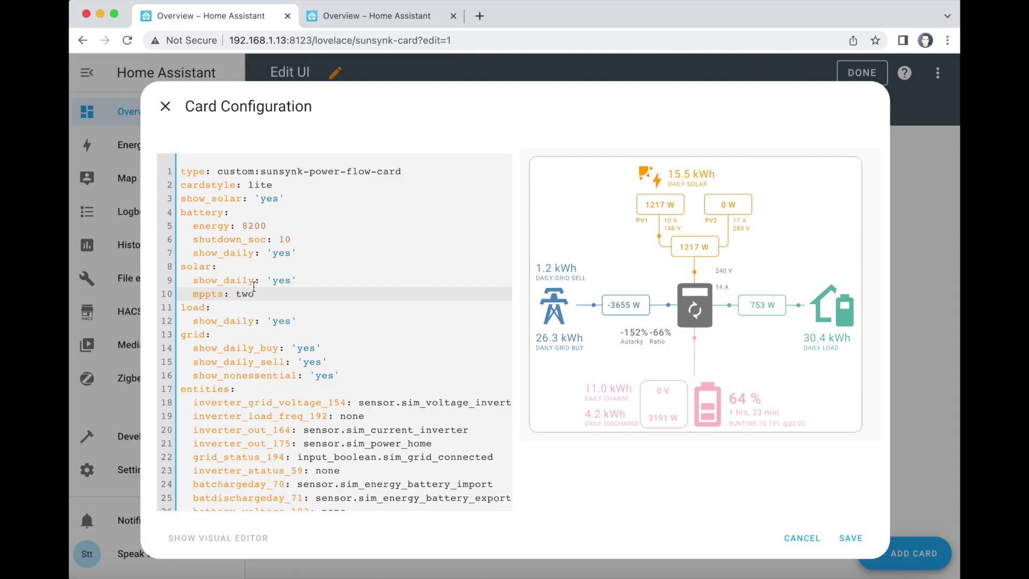
# Paste the additional_loads EV load with the mdi:ev-station icon after the load's show_daily line
pyautogui.click(296, 322)
pyautogui.press('Return')
pyautogui.press('super+v')
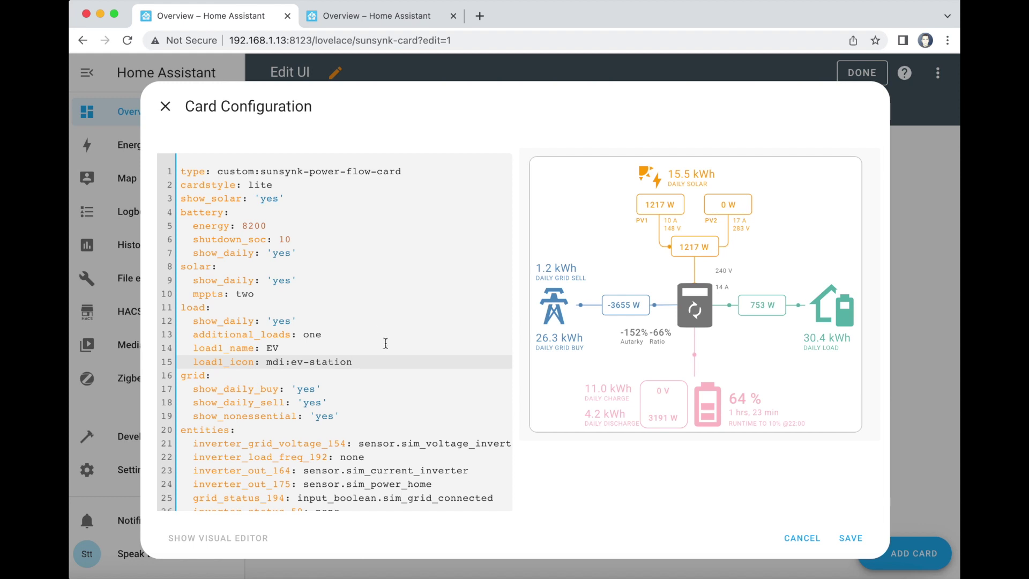
pyautogui.scroll(-1, 269, 299)
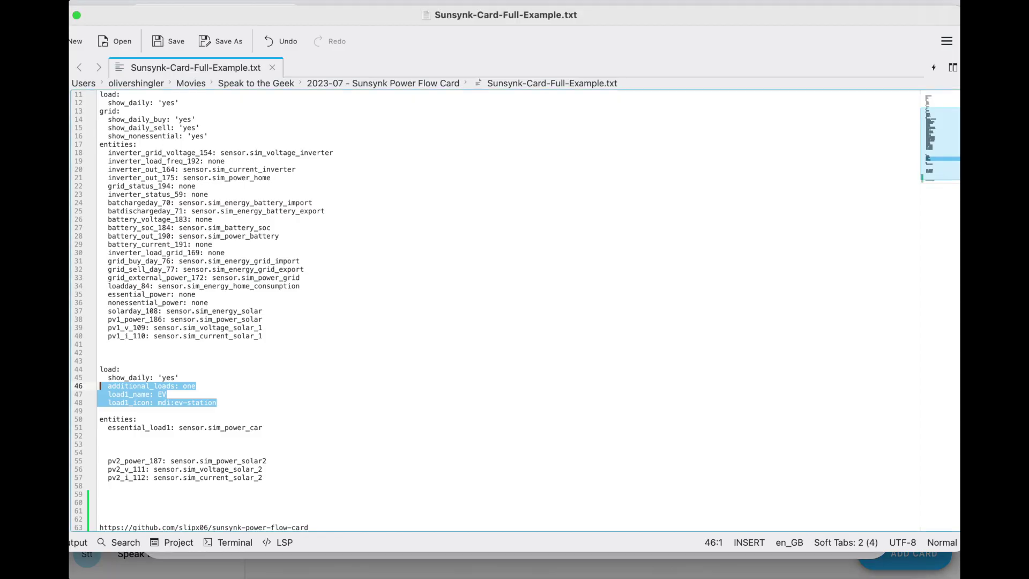
# Copy the essential_load1 sensor line from Kate's full example file
pyautogui.press('super+Tab')
pyautogui.moveTo(276, 427); pyautogui.dragTo(109, 429)
pyautogui.hotkey('ctrl', 'c')
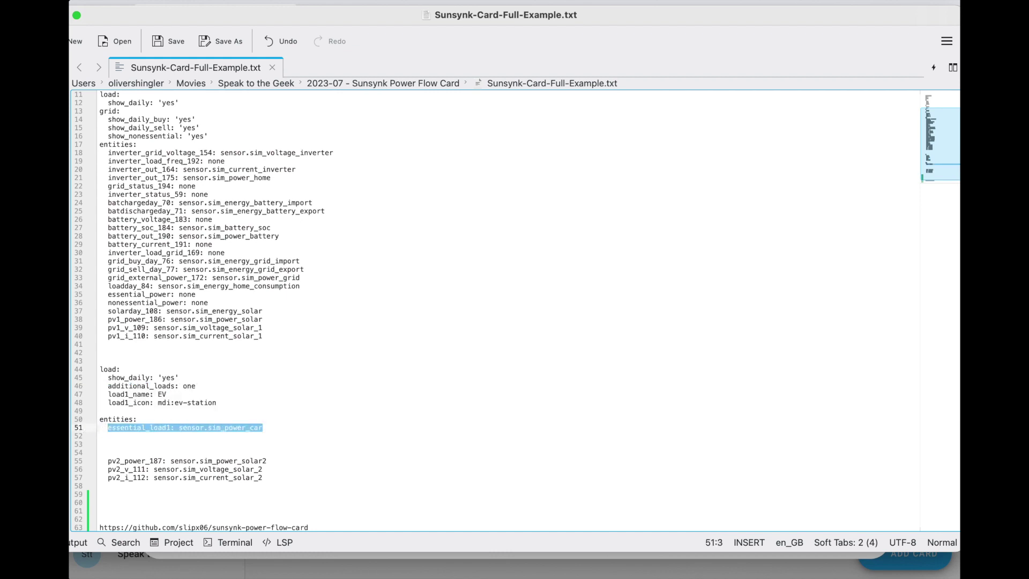
pyautogui.click(444, 566)
pyautogui.scroll(-10, 337, 447)
# Paste the essential_load1 entry for sensor.sim_power_car after the last pv2 entity
pyautogui.click(452, 500)
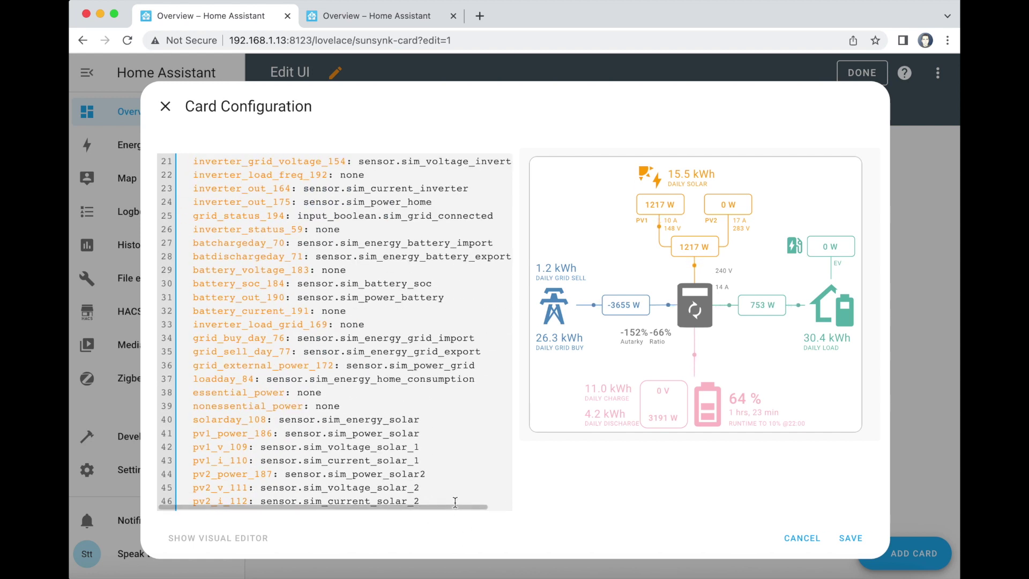
pyautogui.press('Return')
pyautogui.hotkey('ctrl', 'v')
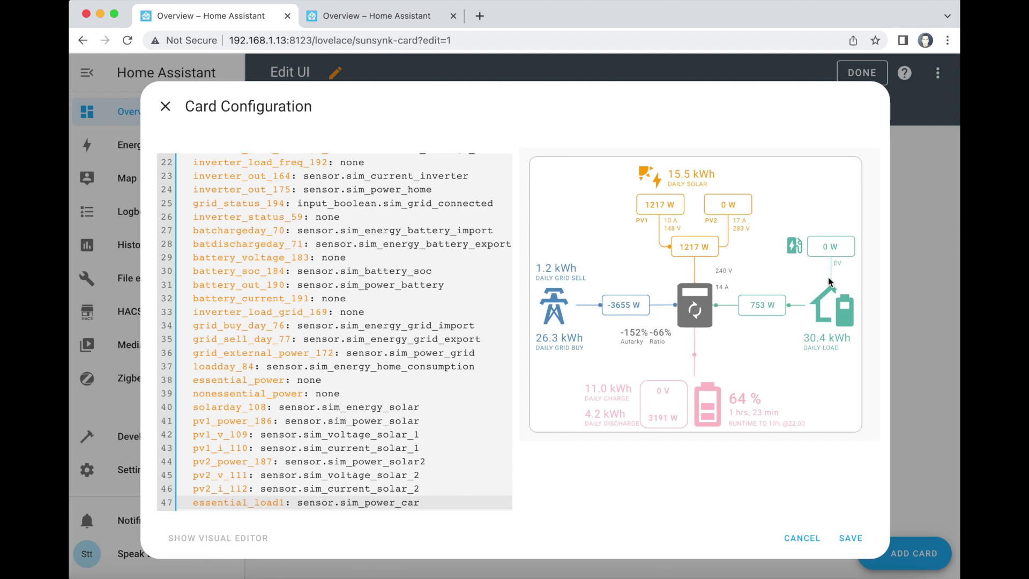
# Raise the simulated car power to 1705 W and check the card's EV reading
pyautogui.click(390, 15)
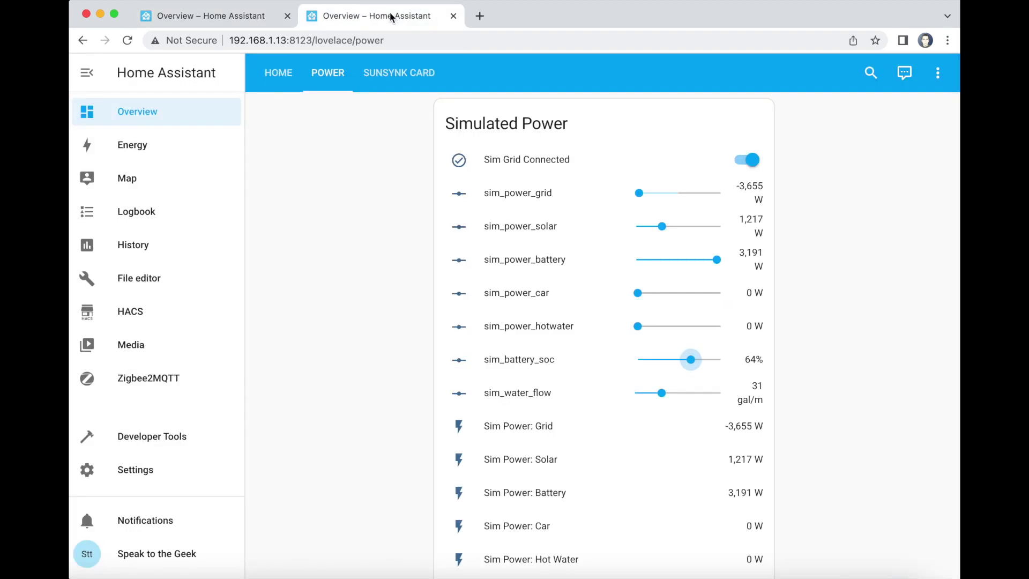
pyautogui.moveTo(638, 294); pyautogui.dragTo(657, 294)
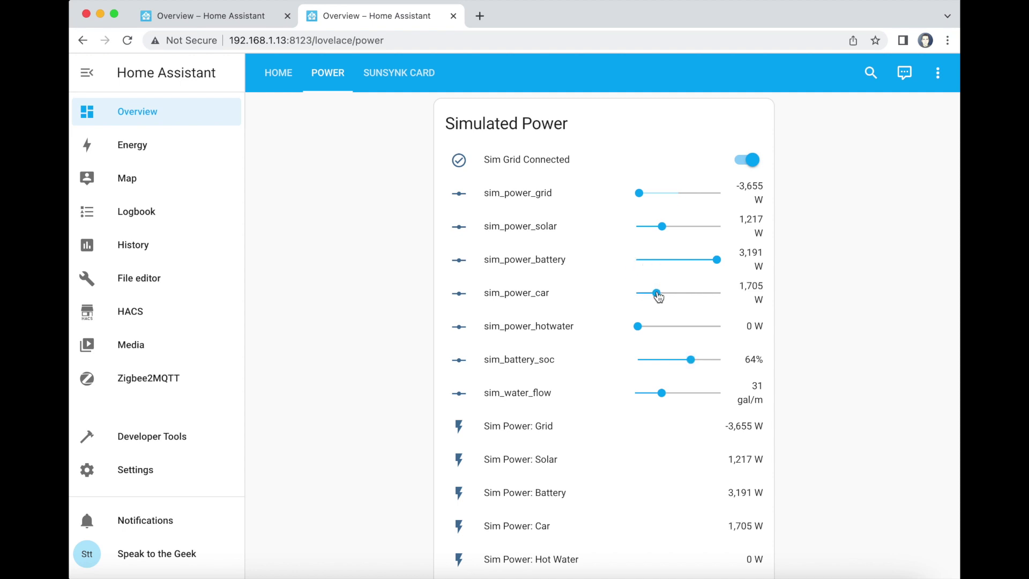
pyautogui.click(214, 14)
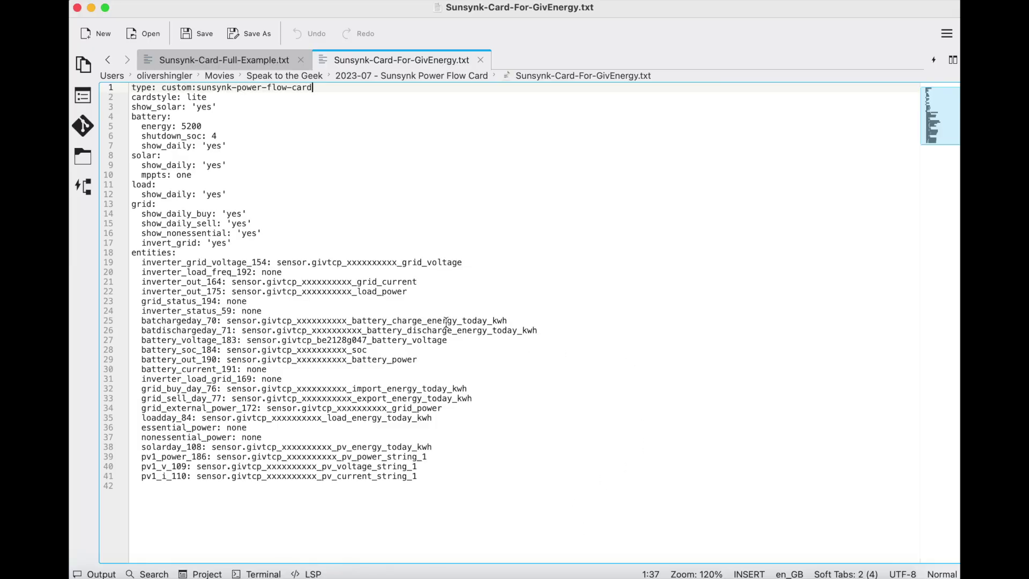
# Highlight the xxxxxxxxxx GivTCP serial placeholder, the 5200 battery energy value and the mppts setting
pyautogui.moveTo(397, 262); pyautogui.dragTo(347, 262)
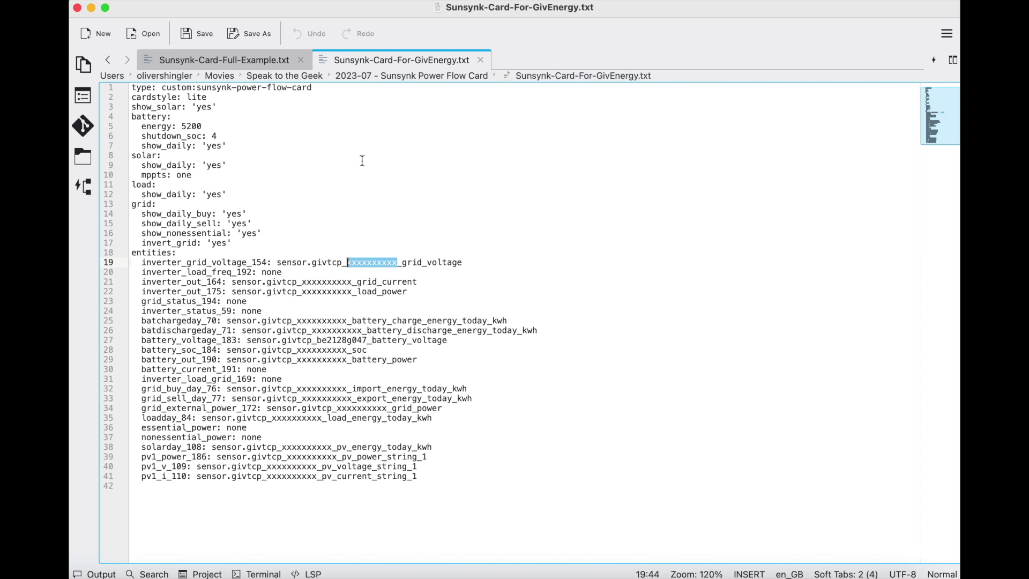
pyautogui.doubleClick(191, 126)
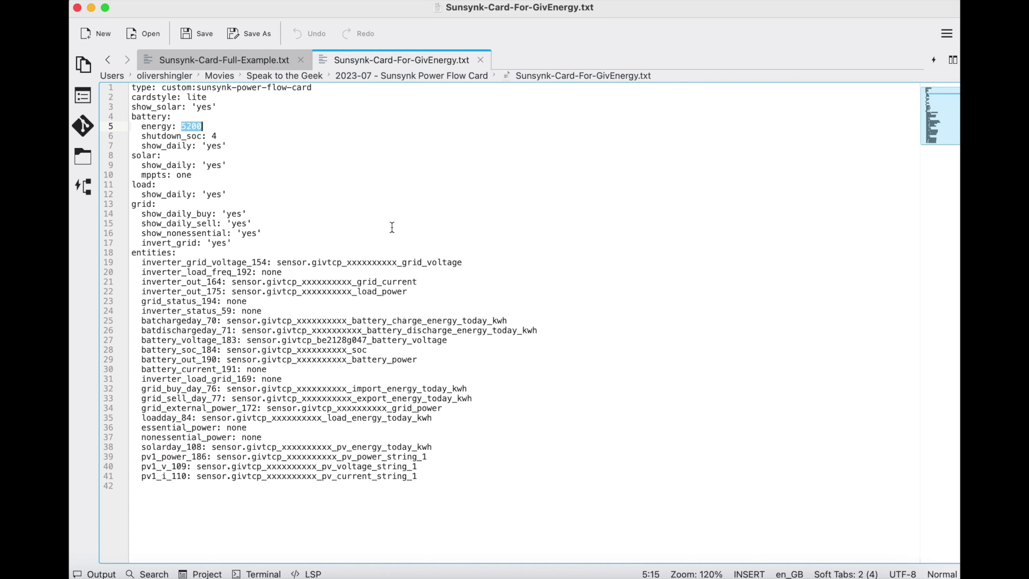
pyautogui.moveTo(177, 175); pyautogui.dragTo(201, 178)
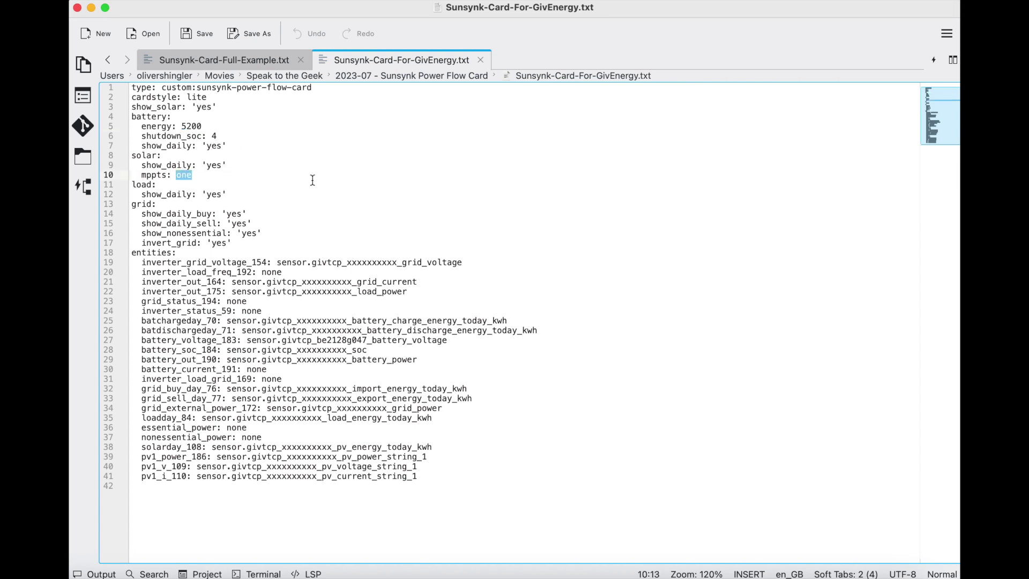